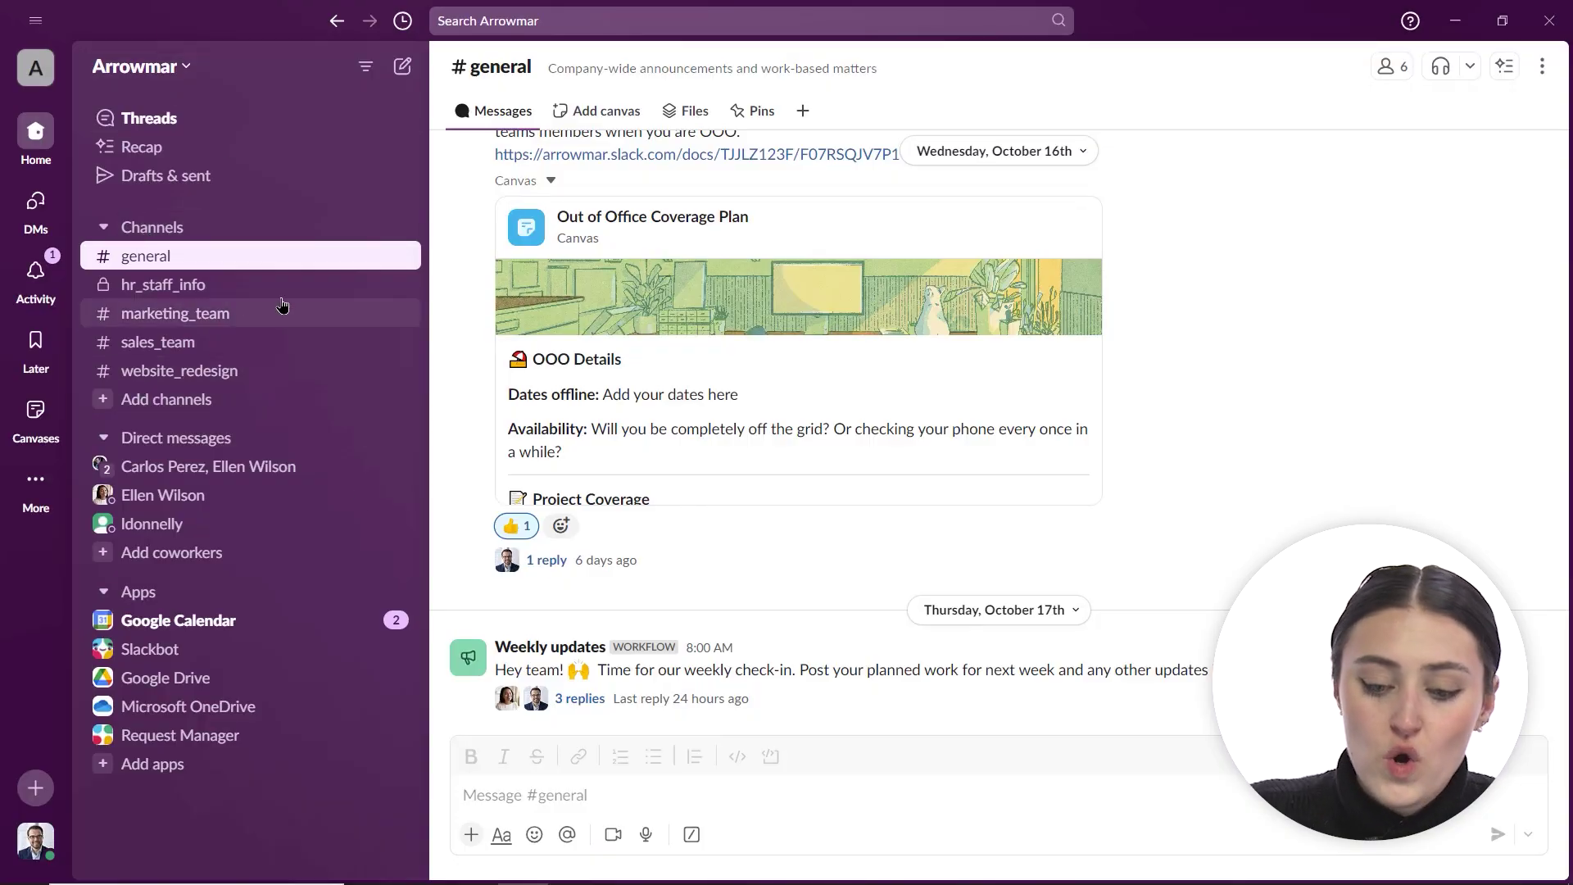
# Step: Start creating a new channel in the Arrowmar workspace
pyautogui.click(36, 790)
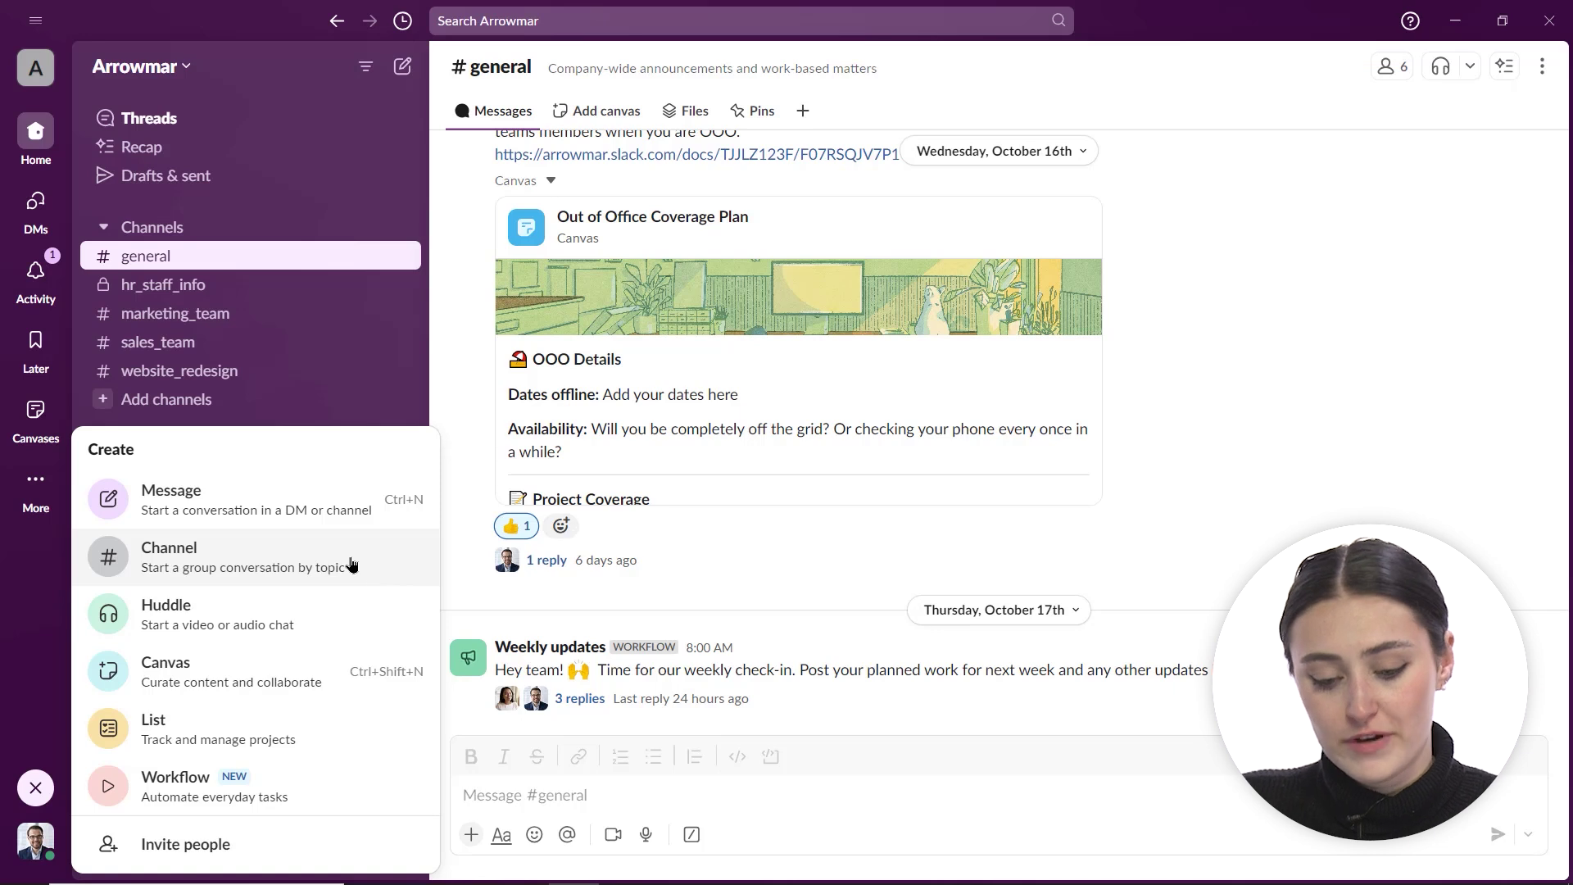
pyautogui.click(352, 565)
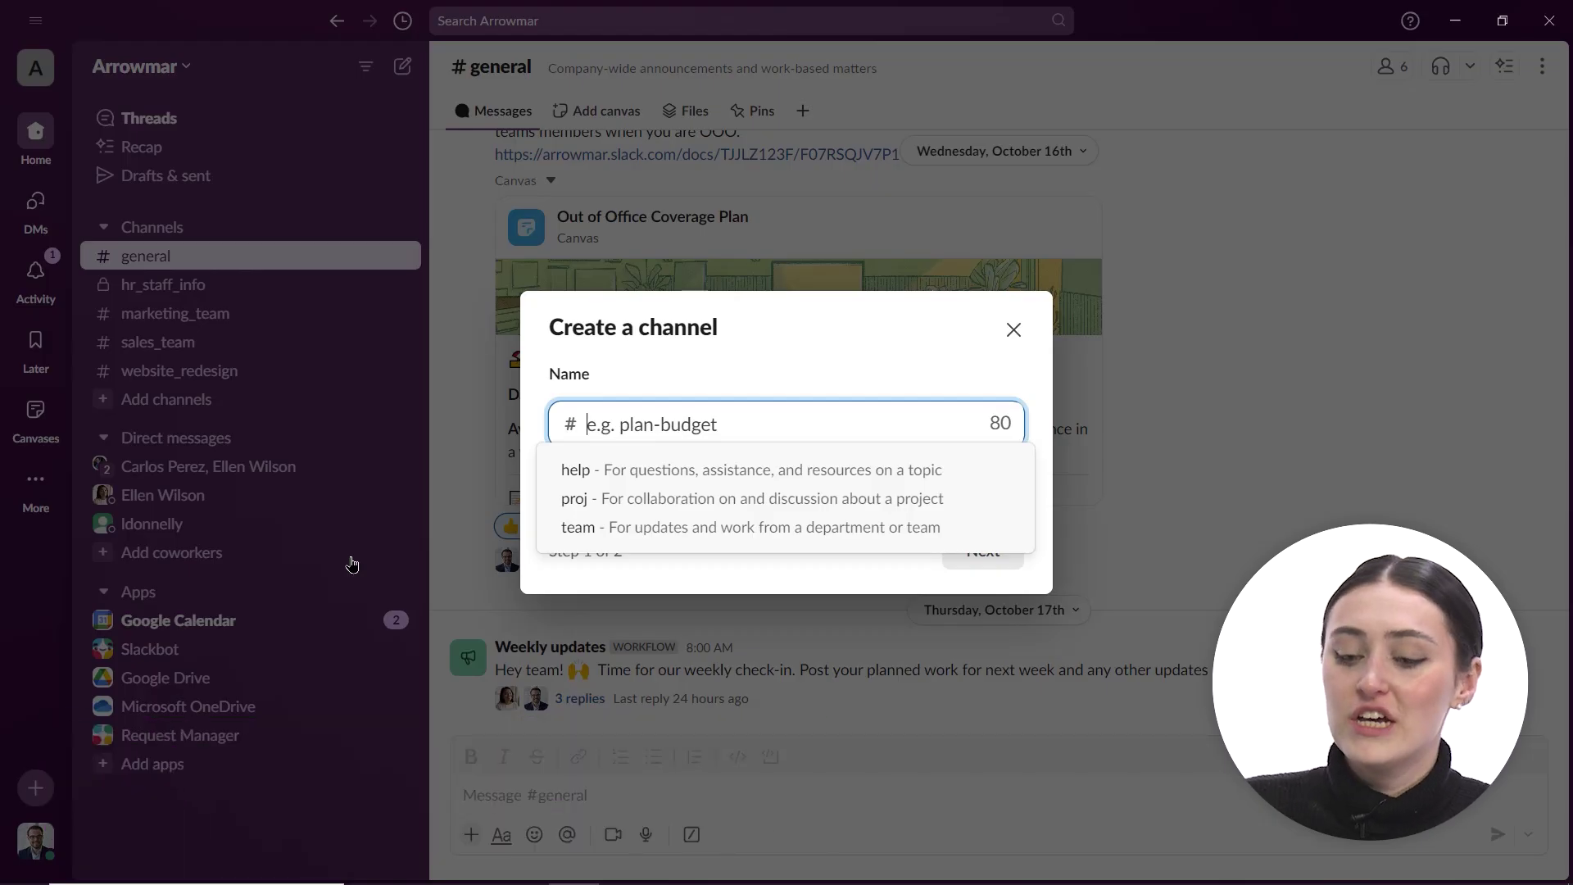
# Step: Try help_website_redesign- as the new channel's name, using the help prefix for questions and resources
pyautogui.click(653, 471)
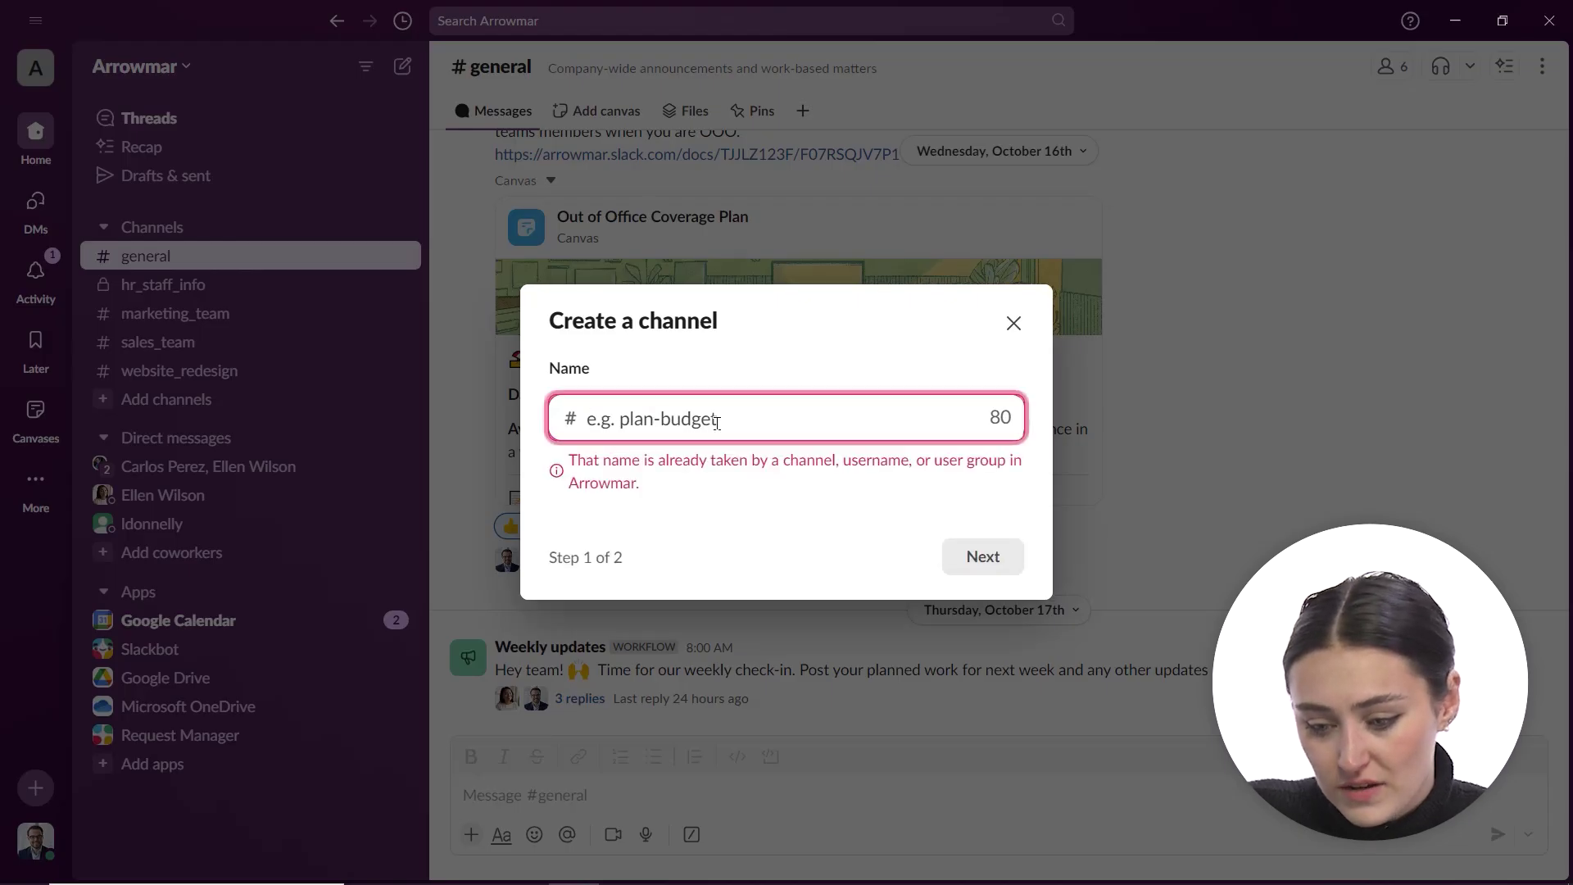
pyautogui.write('help')
pyautogui.press('BackSpace')
pyautogui.press('BackSpace')
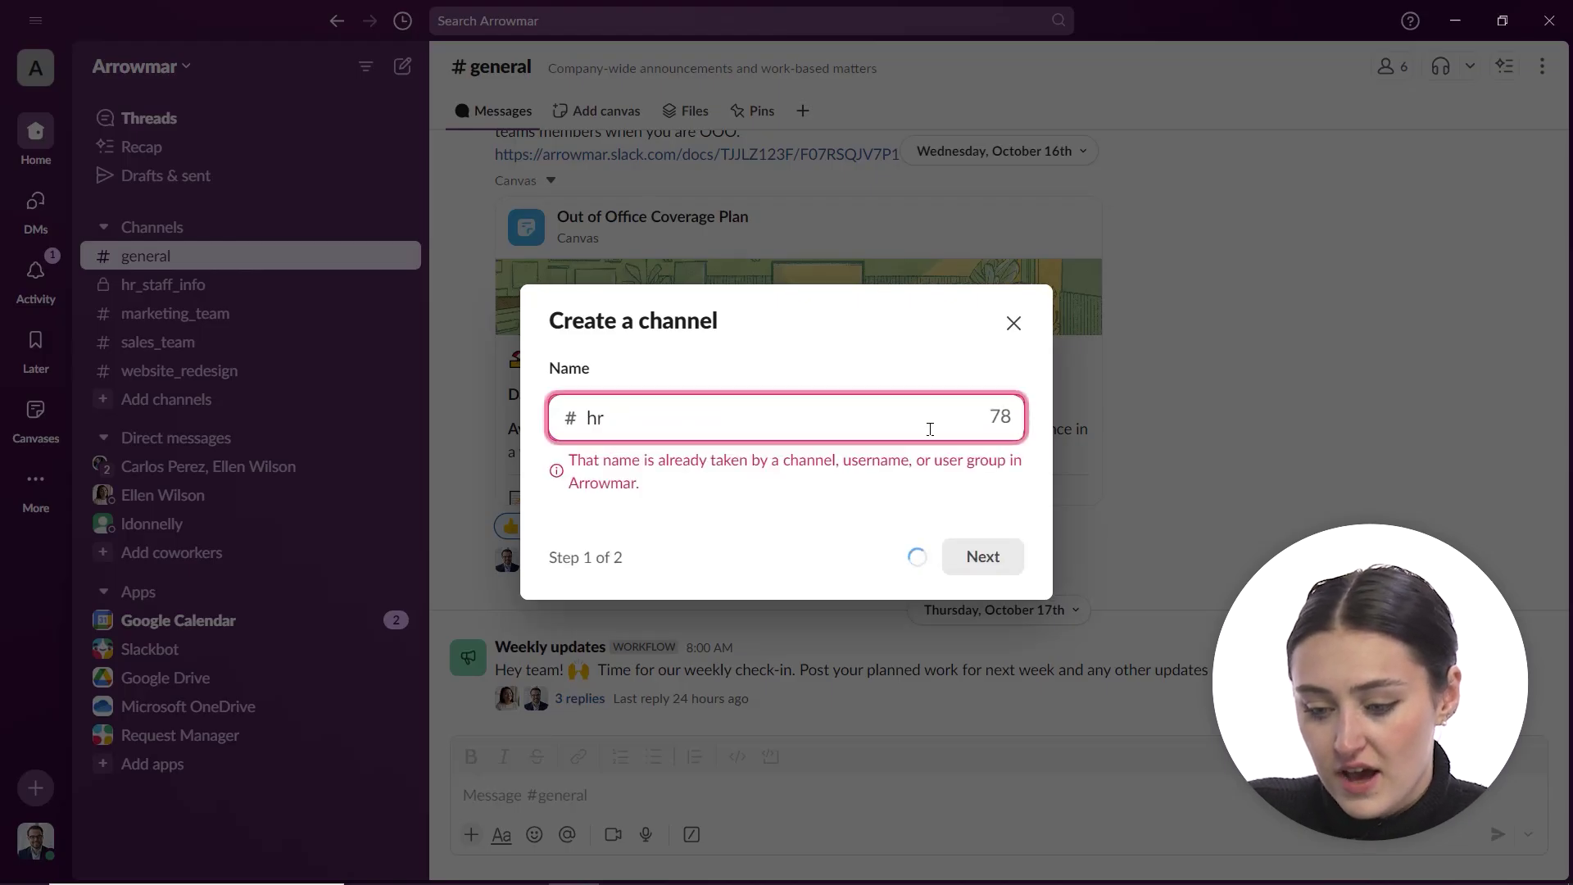
pyautogui.write('lp-')
pyautogui.press('BackSpace')
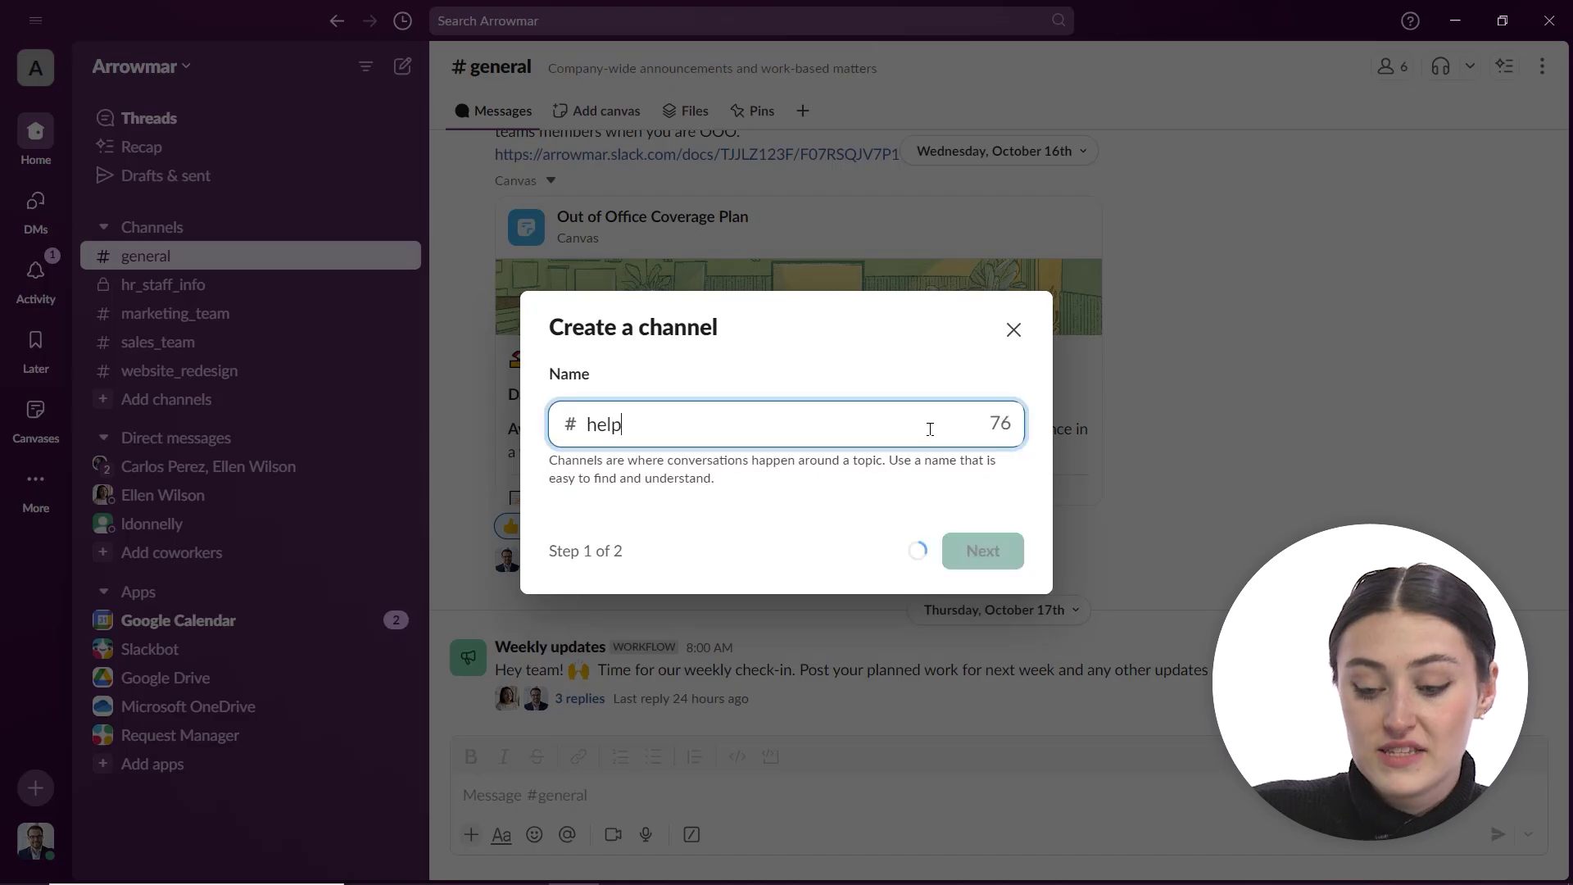
pyautogui.write('_')
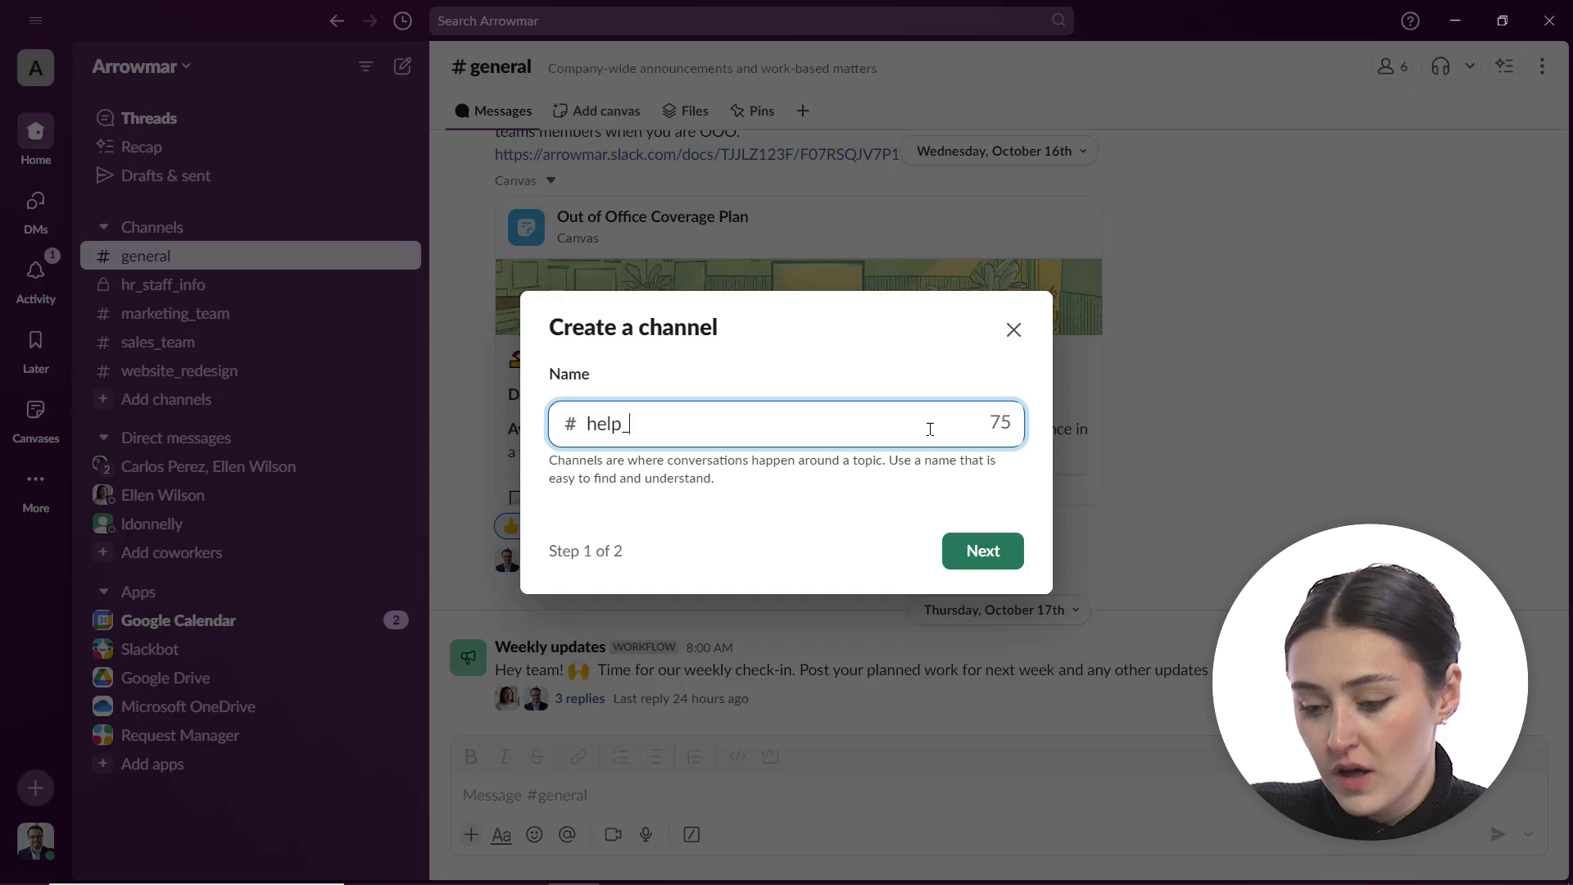
pyautogui.write('wesl')
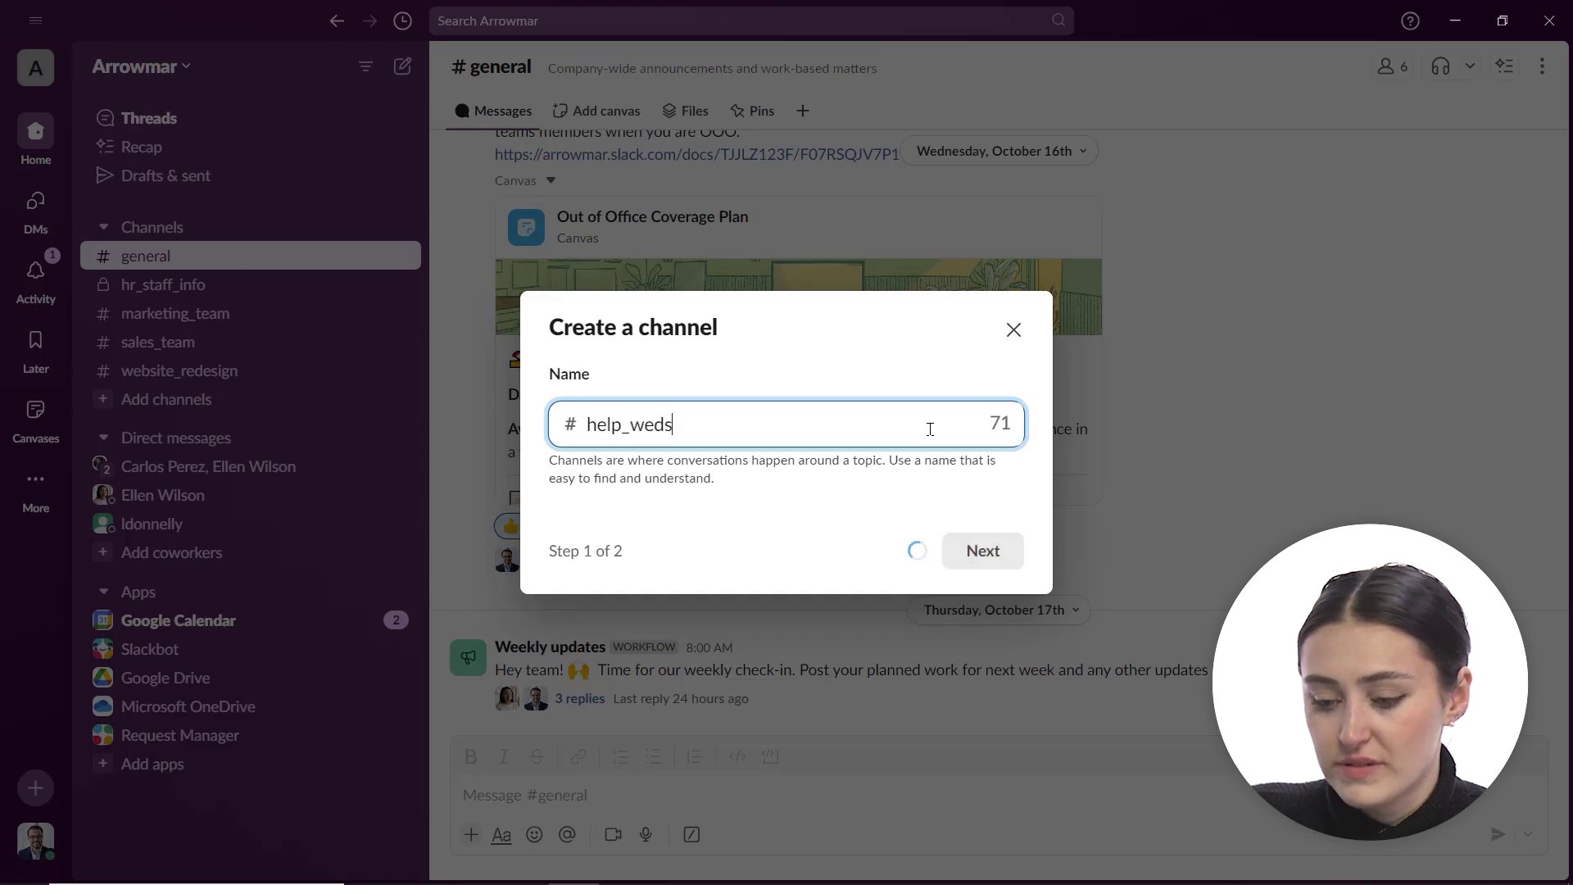
pyautogui.press('BackSpace')
pyautogui.press('BackSpace')
pyautogui.write('bsite-')
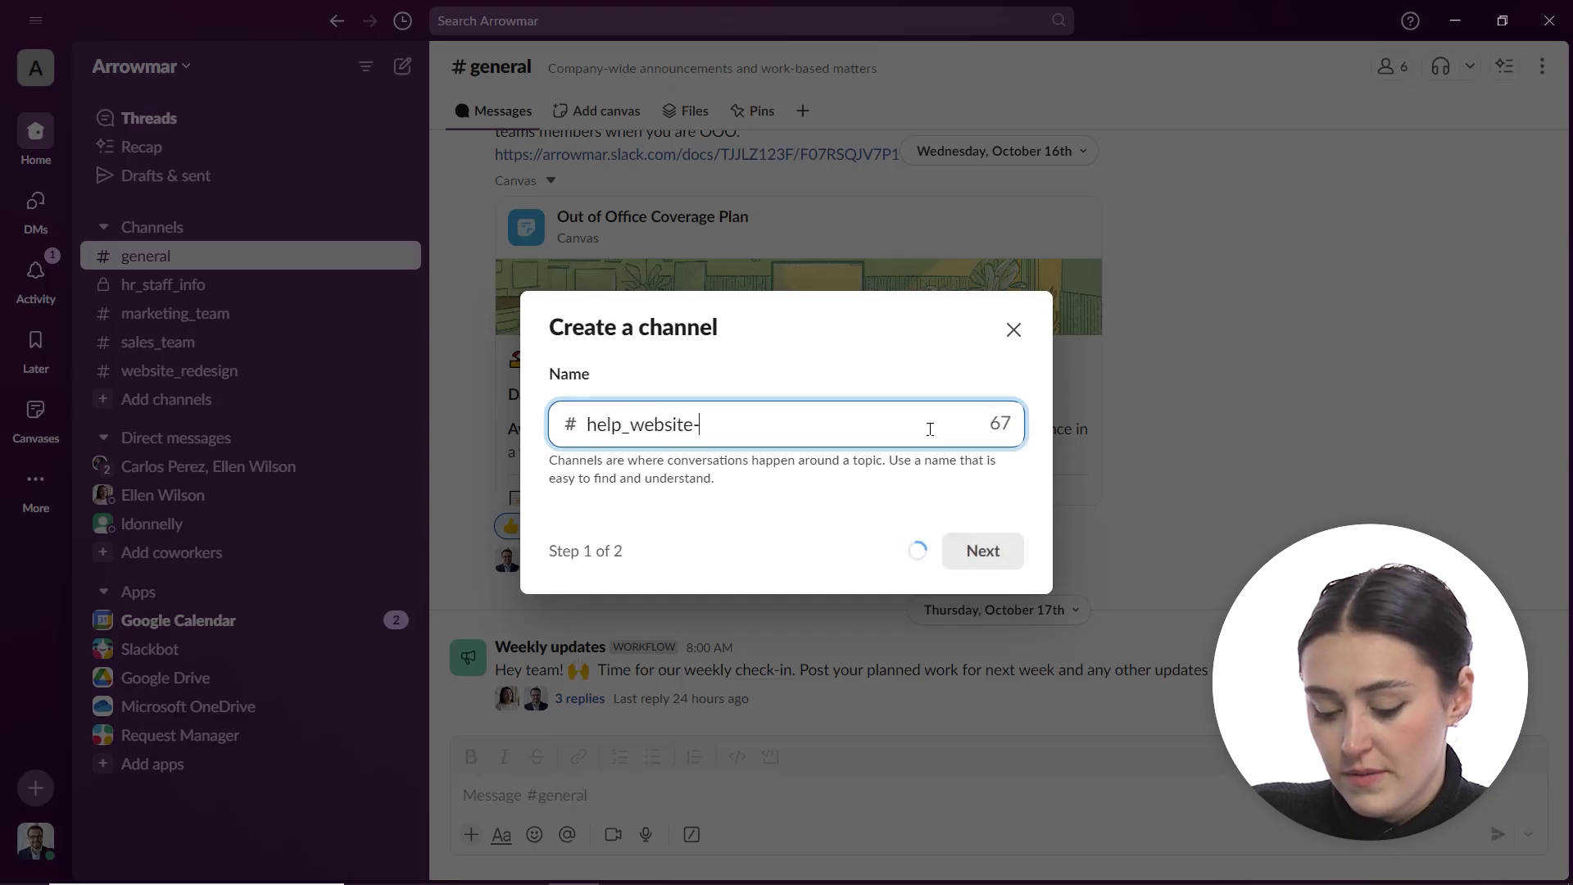
pyautogui.press('BackSpace')
pyautogui.write('_r')
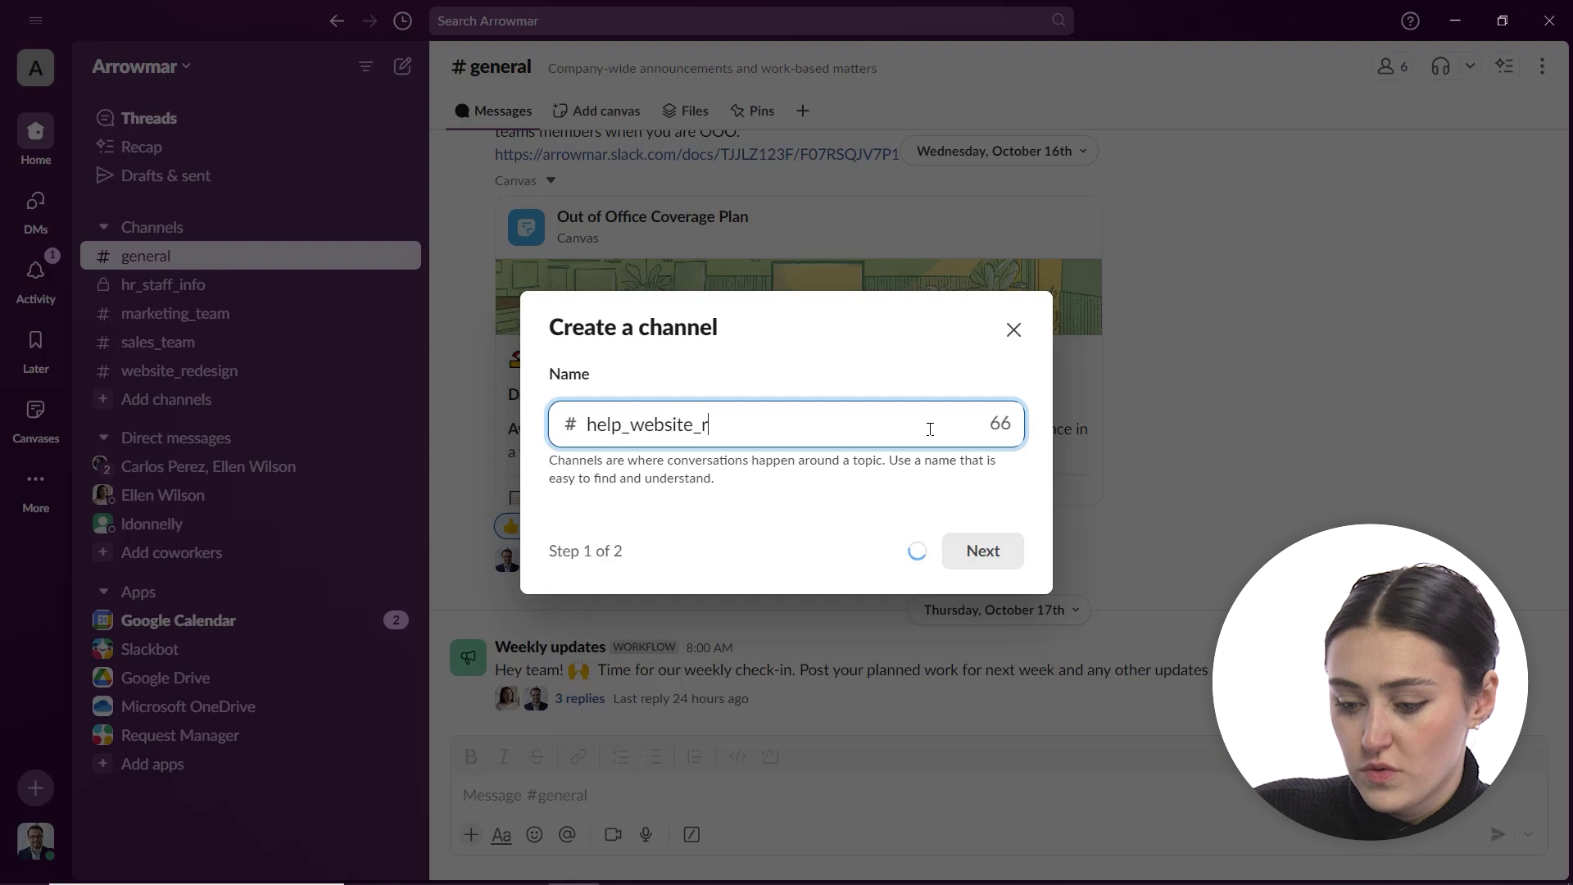
pyautogui.write('edseign')
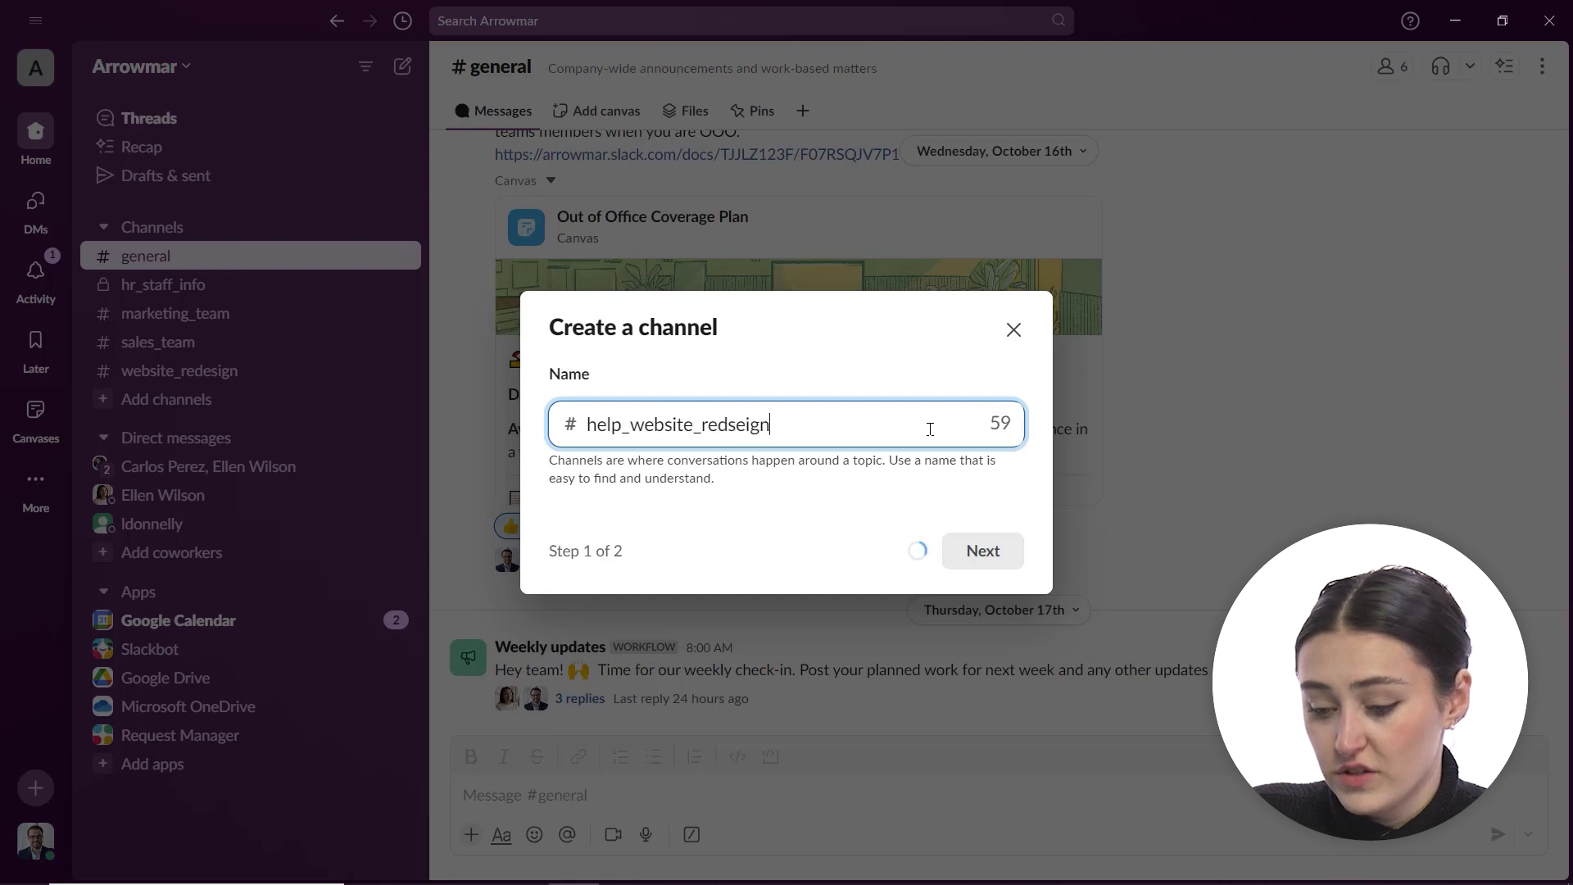
pyautogui.press('BackSpace')
pyautogui.press('BackSpace')
pyautogui.press('BackSpace')
pyautogui.press('BackSpace')
pyautogui.press('BackSpace')
pyautogui.press('BackSpace')
pyautogui.write('sde')
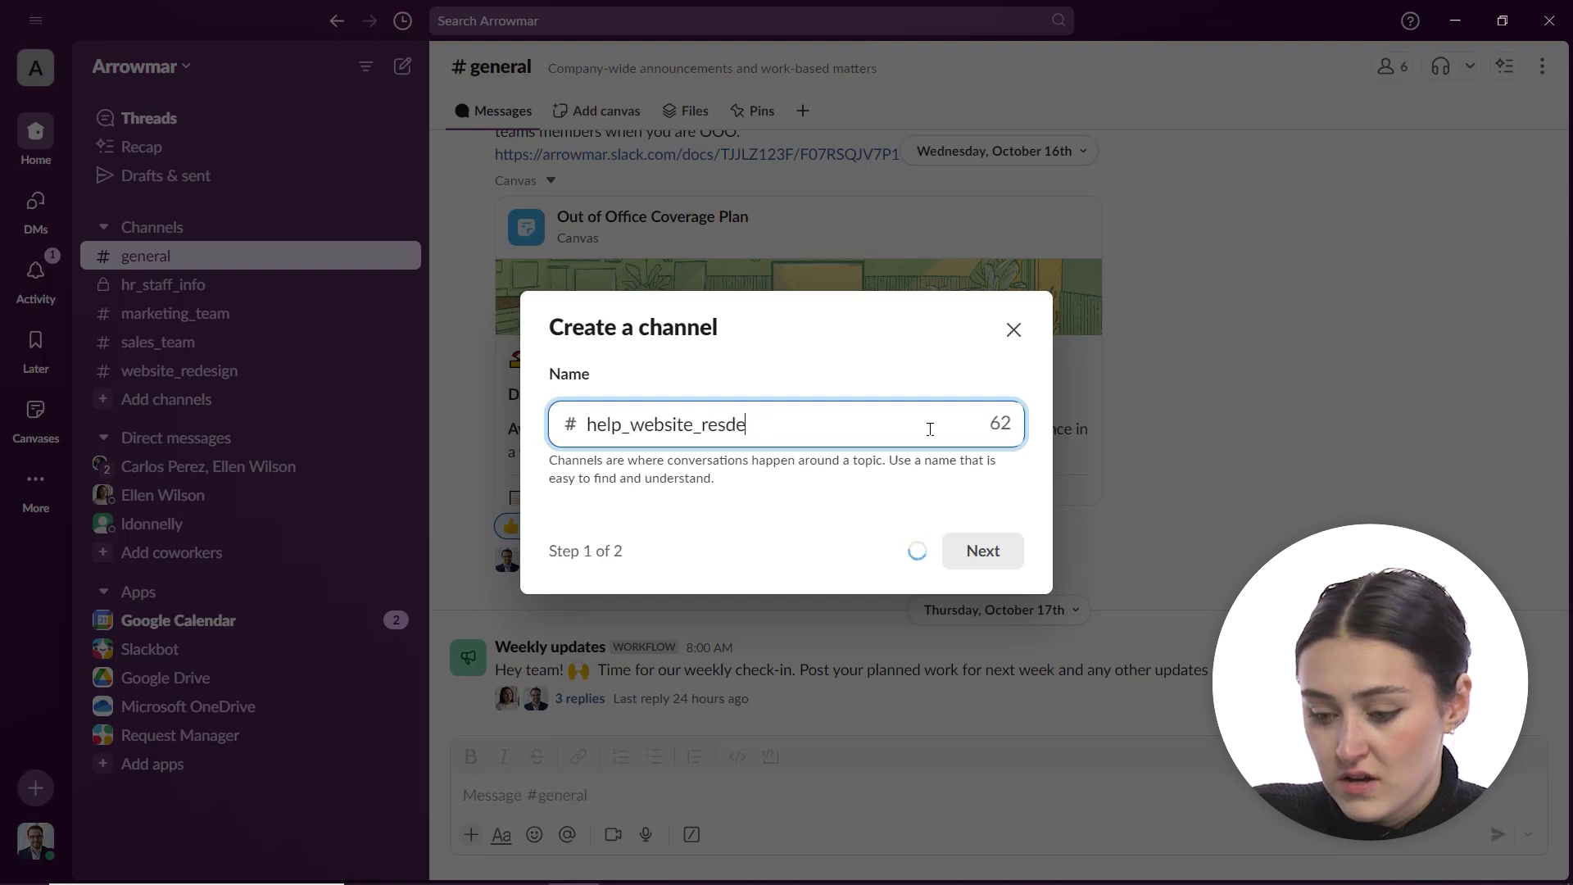
pyautogui.press('BackSpace')
pyautogui.press('BackSpace')
pyautogui.press('BackSpace')
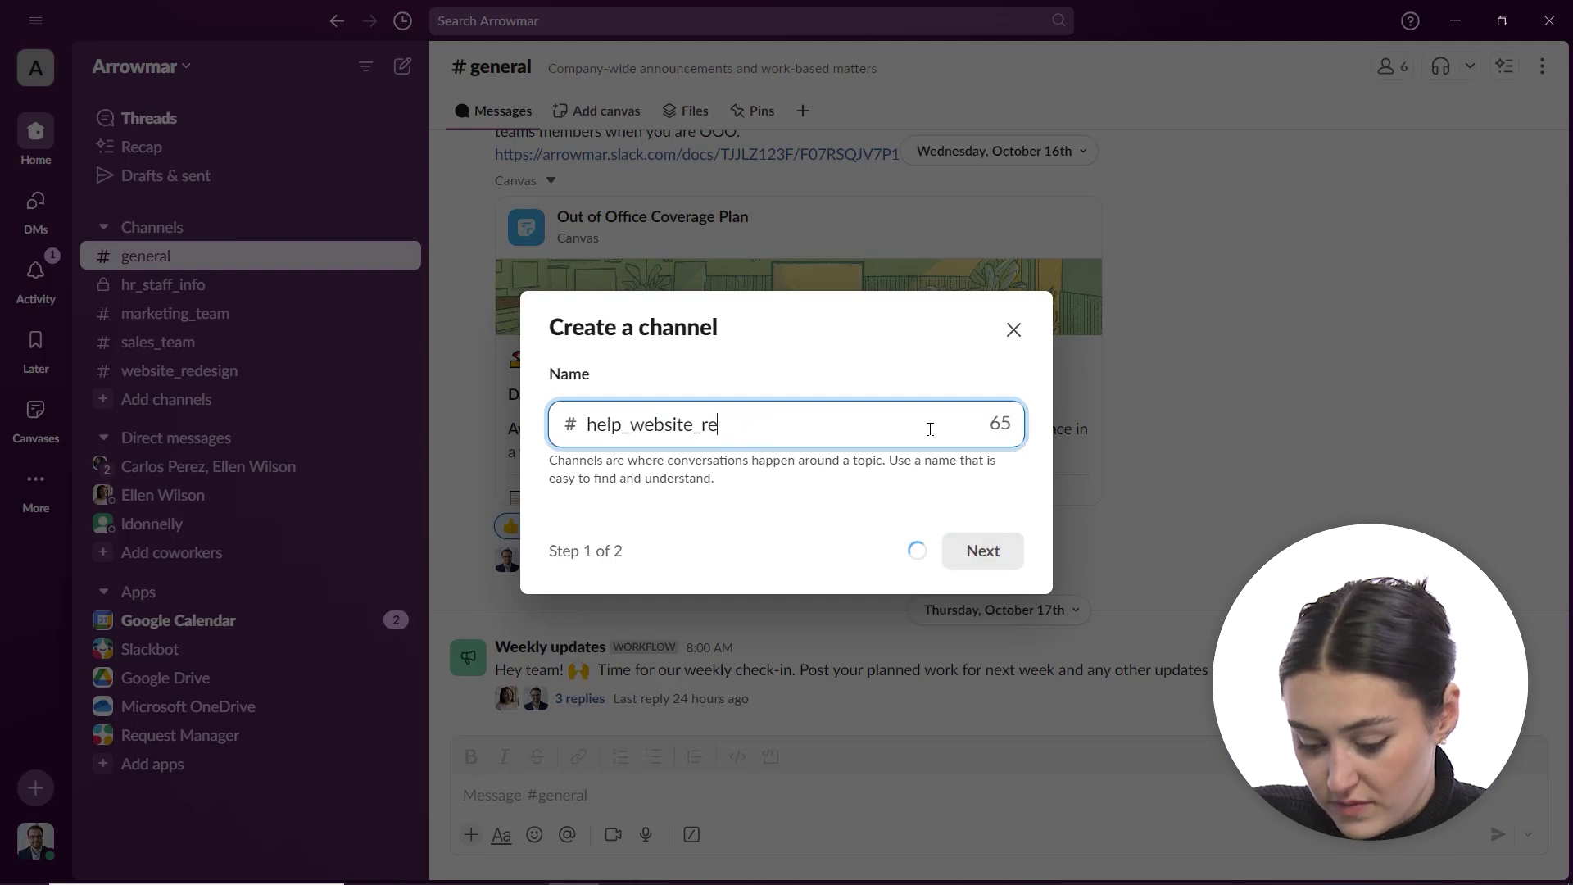
pyautogui.write('design-')
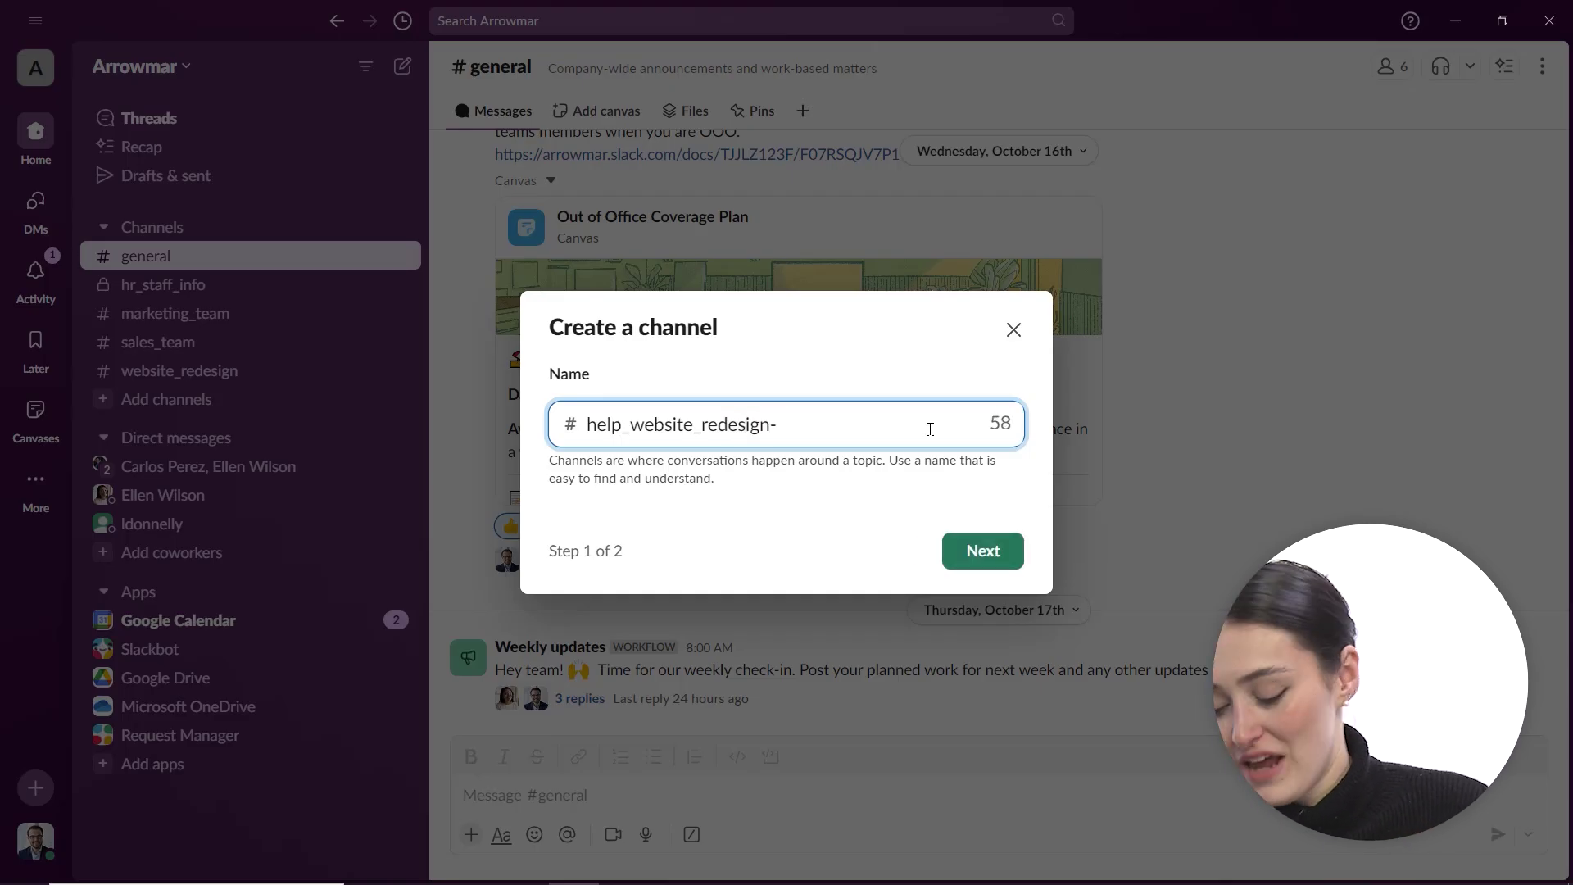
# Step: Clear the whole help_website_redesign- draft from the new channel's name
pyautogui.press('BackSpace')
pyautogui.press('BackSpace')
pyautogui.press('BackSpace')
pyautogui.press('BackSpace')
pyautogui.press('BackSpace')
pyautogui.press('BackSpace')
pyautogui.press('BackSpace')
pyautogui.press('BackSpace')
pyautogui.press('BackSpace')
pyautogui.press('BackSpace')
pyautogui.press('BackSpace')
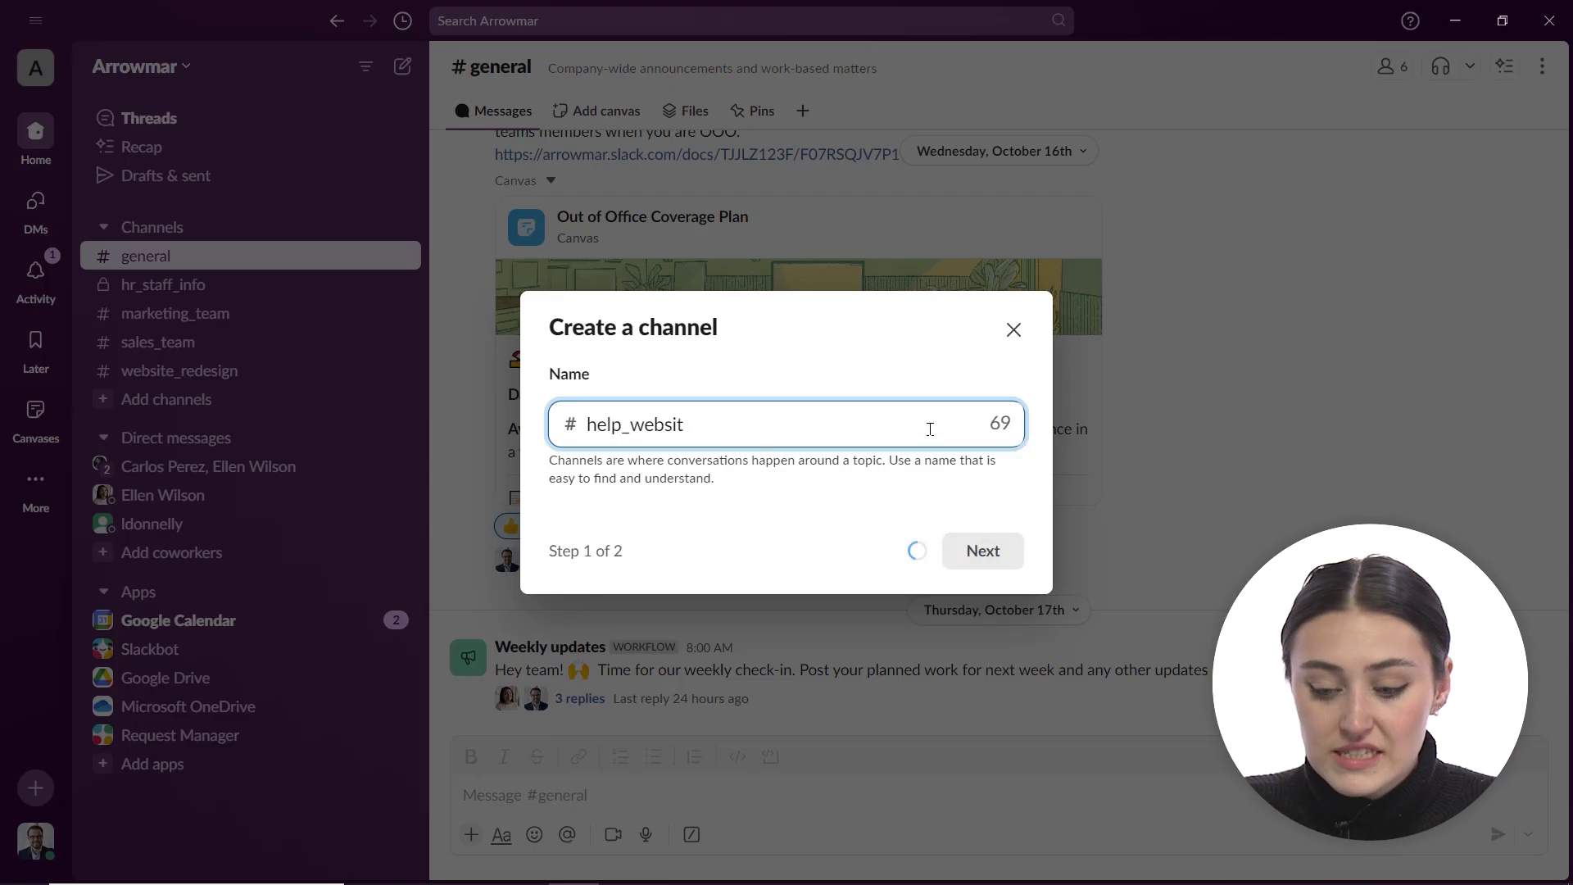
pyautogui.press('BackSpace')
pyautogui.press('BackSpace')
pyautogui.press('BackSpace')
pyautogui.press('BackSpace')
pyautogui.press('BackSpace')
pyautogui.press('BackSpace')
pyautogui.press('BackSpace')
pyautogui.press('BackSpace')
pyautogui.press('BackSpace')
pyautogui.press('BackSpace')
pyautogui.press('BackSpace')
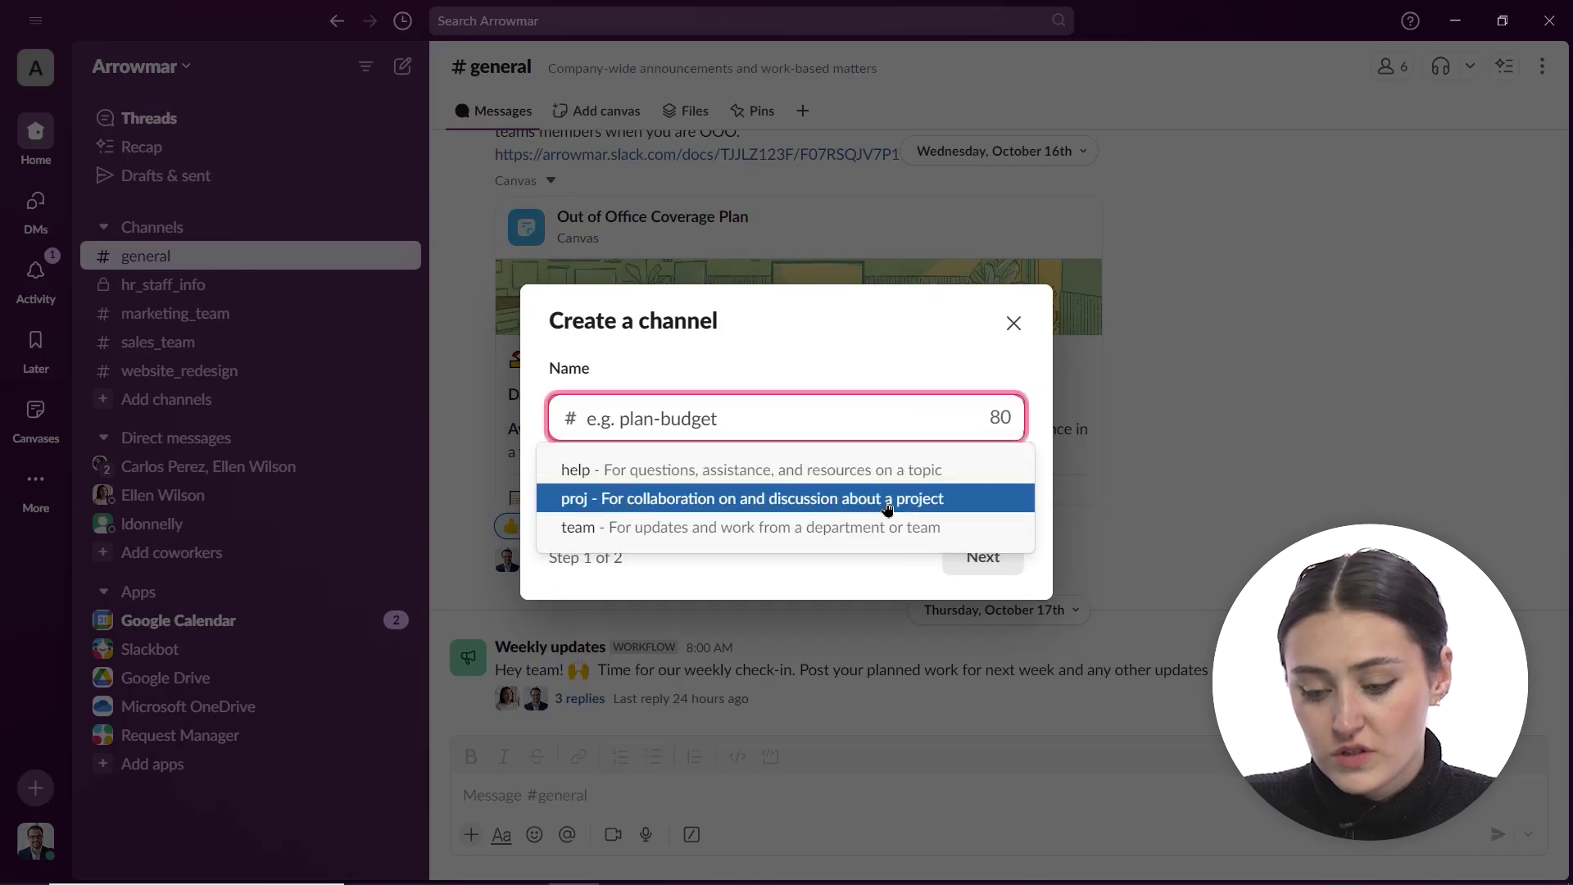
# Step: Try proj-rothcorp as the new channel's name, using the proj prefix for project collaboration
pyautogui.click(853, 410)
pyautogui.click(866, 408)
pyautogui.write('pr')
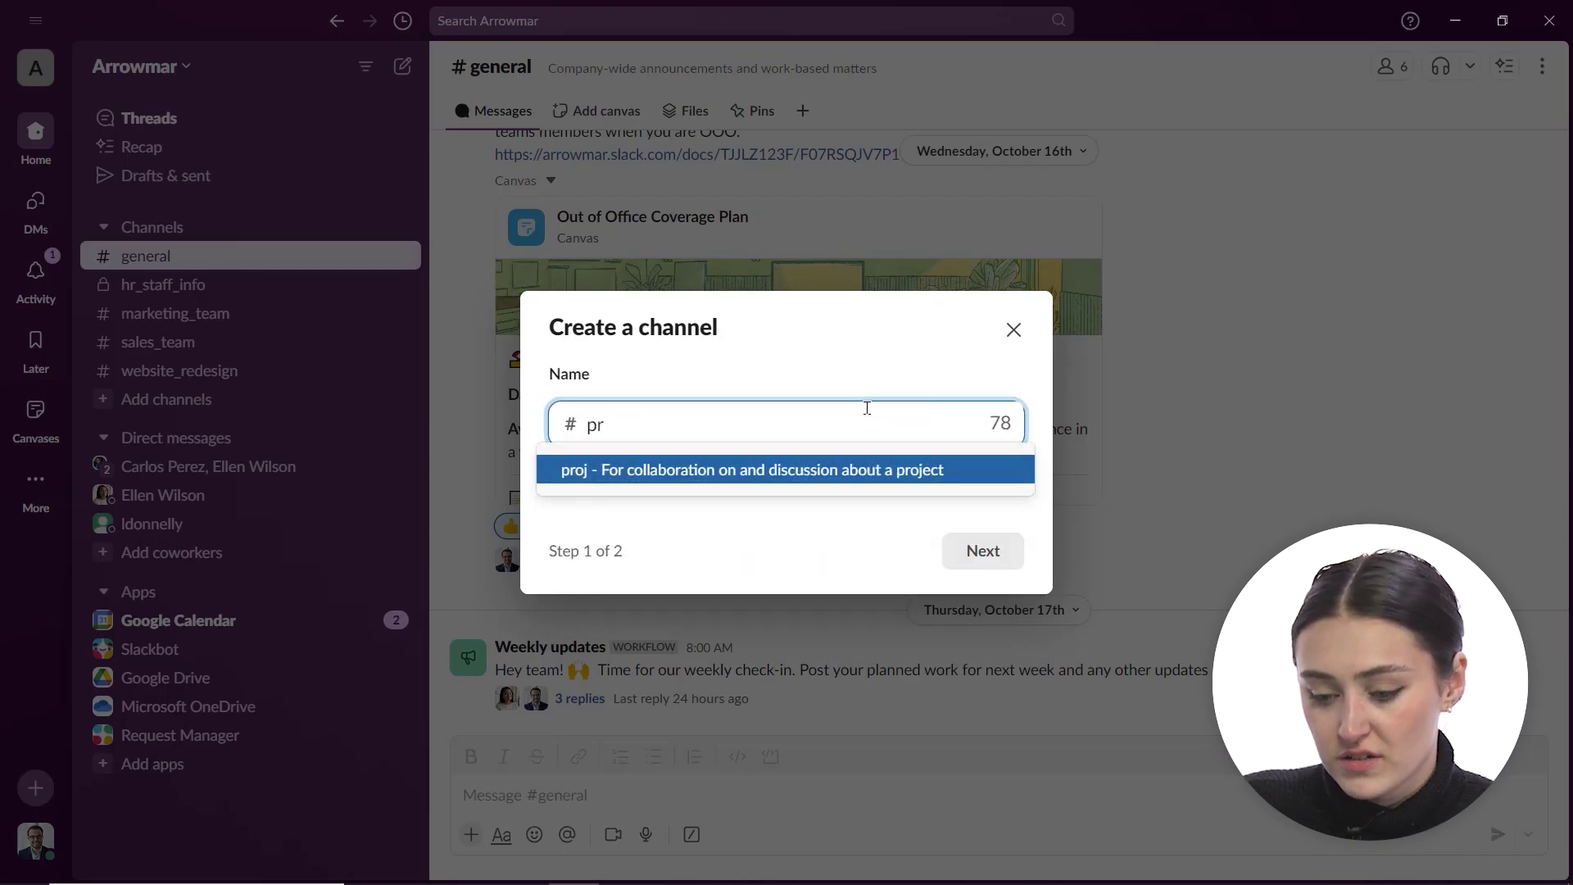
pyautogui.write('o')
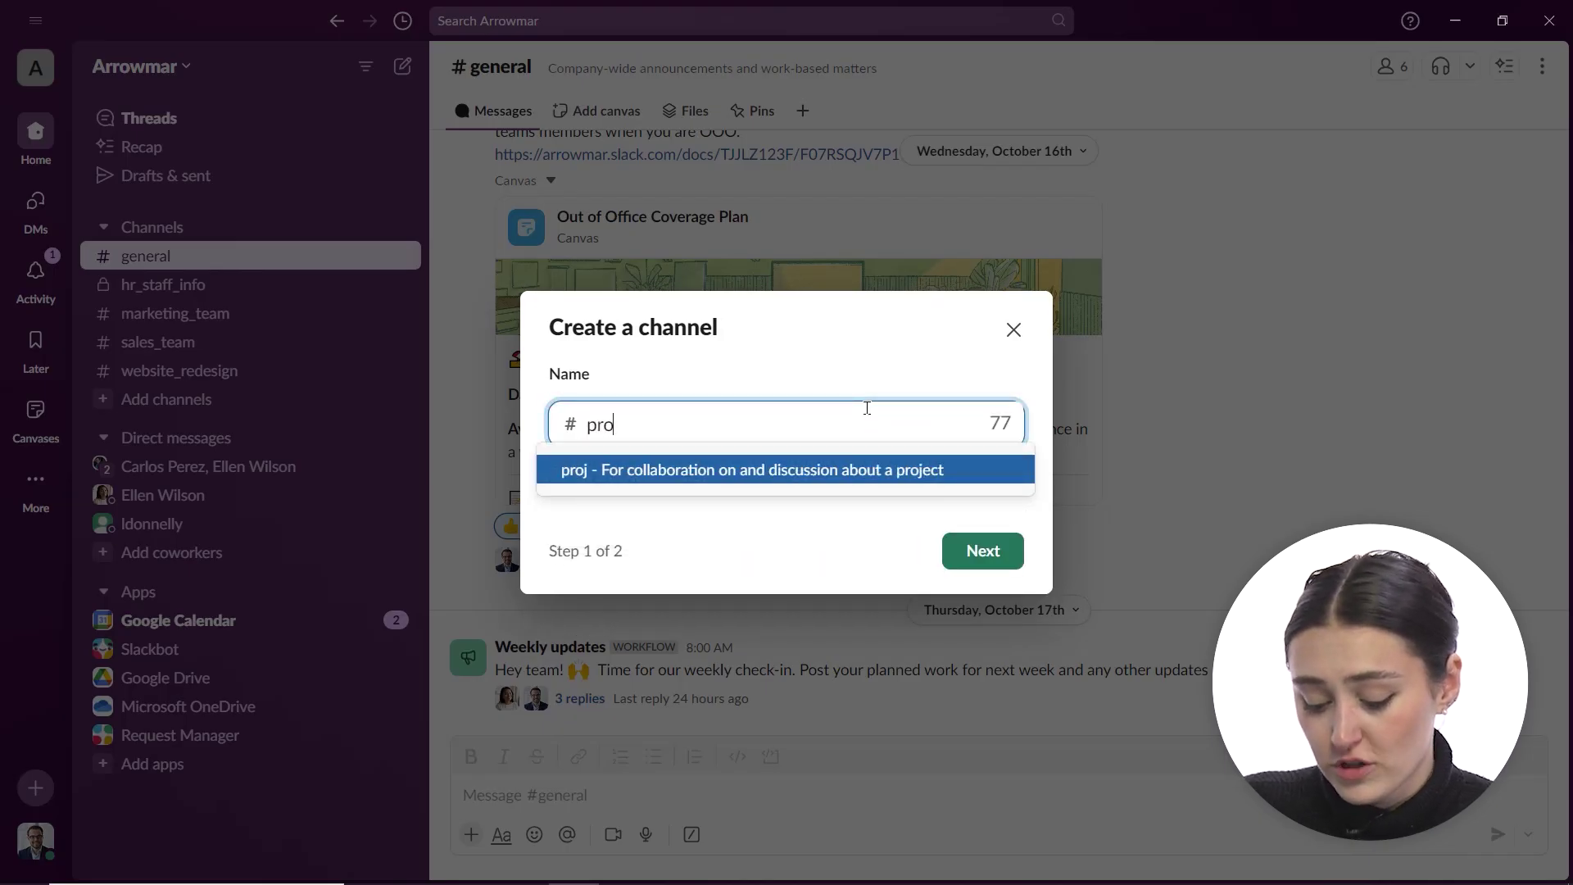
pyautogui.write('j-rot')
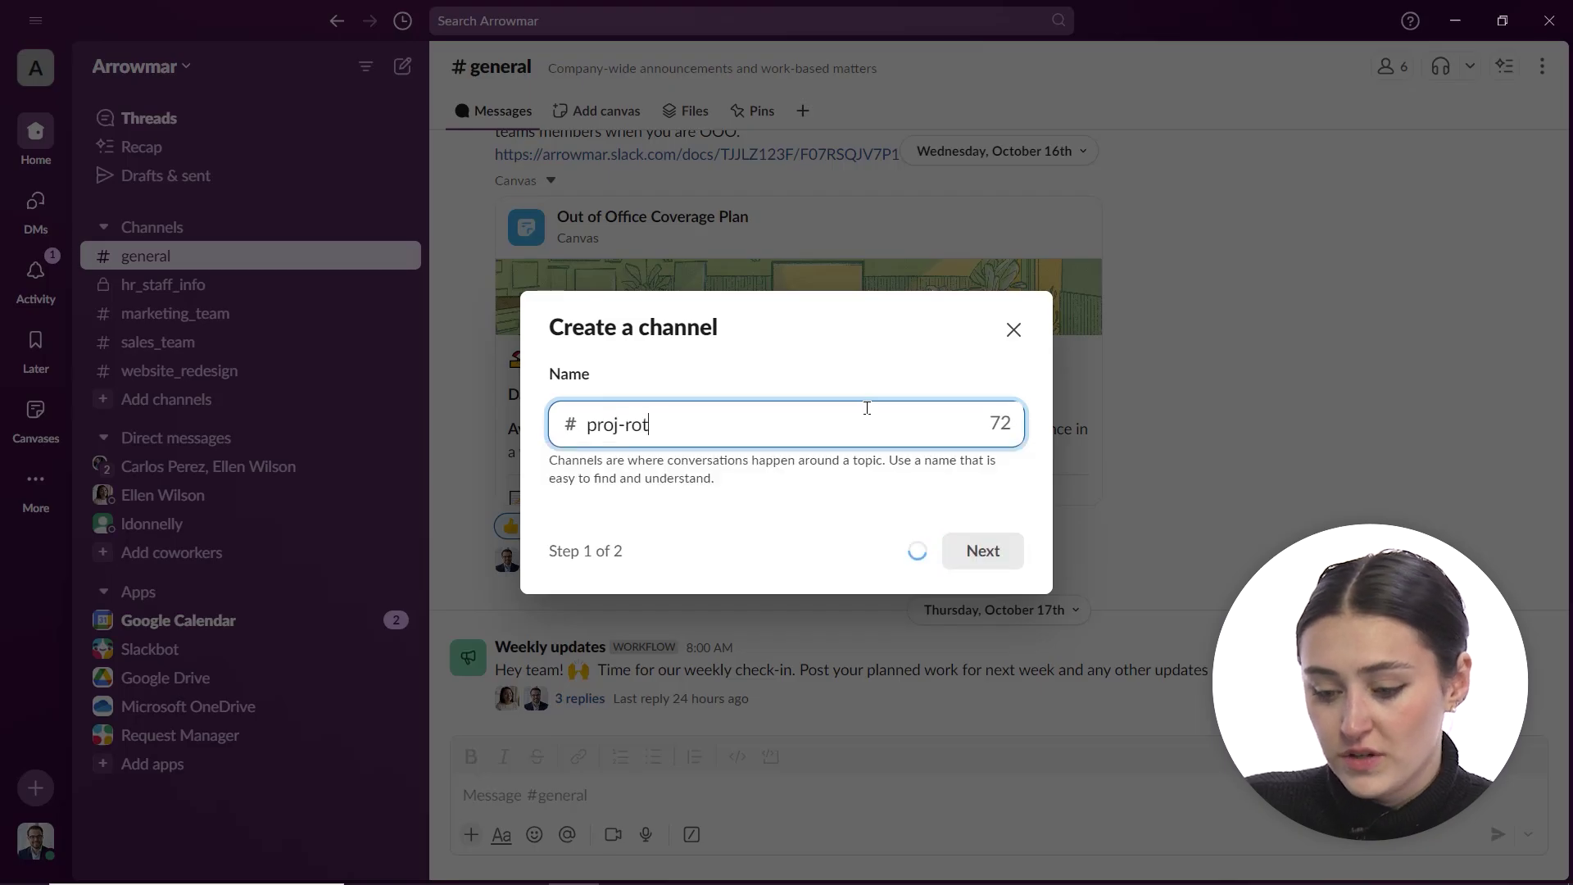
pyautogui.write('hcorp')
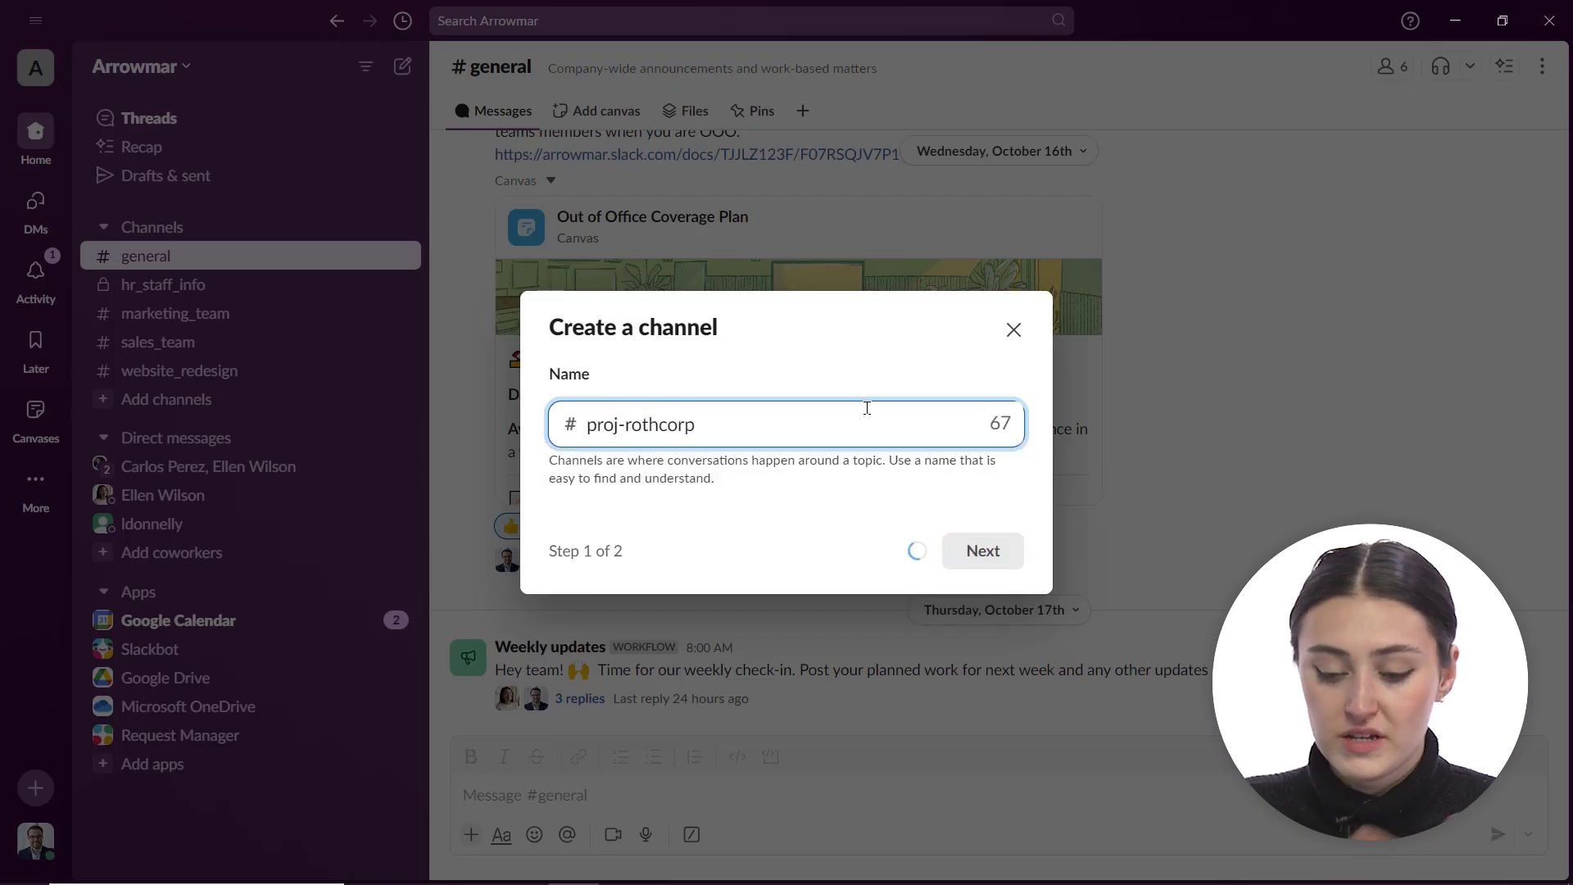
# Step: Clear the proj-rothcorp draft so the new channel's name is empty
pyautogui.press('BackSpace')
pyautogui.press('BackSpace')
pyautogui.press('BackSpace')
pyautogui.press('BackSpace')
pyautogui.press('BackSpace')
pyautogui.press('BackSpace')
pyautogui.press('BackSpace')
pyautogui.press('BackSpace')
pyautogui.press('BackSpace')
pyautogui.press('BackSpace')
pyautogui.press('BackSpace')
pyautogui.press('BackSpace')
pyautogui.press('BackSpace')
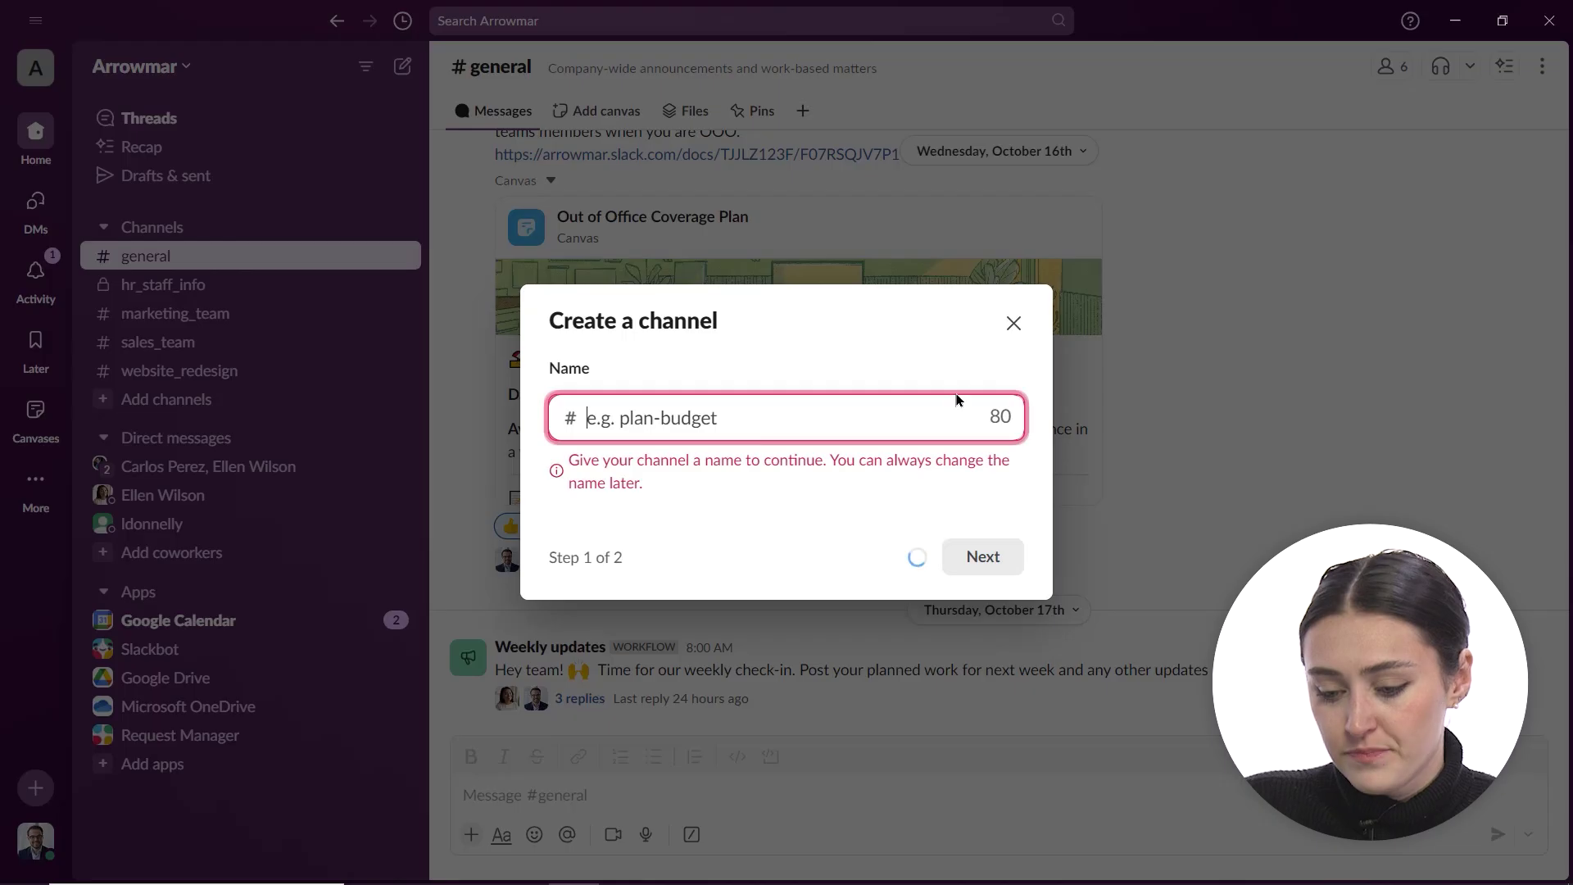
# Step: Name the new channel team_consulting and continue to its visibility settings
pyautogui.write('team_')
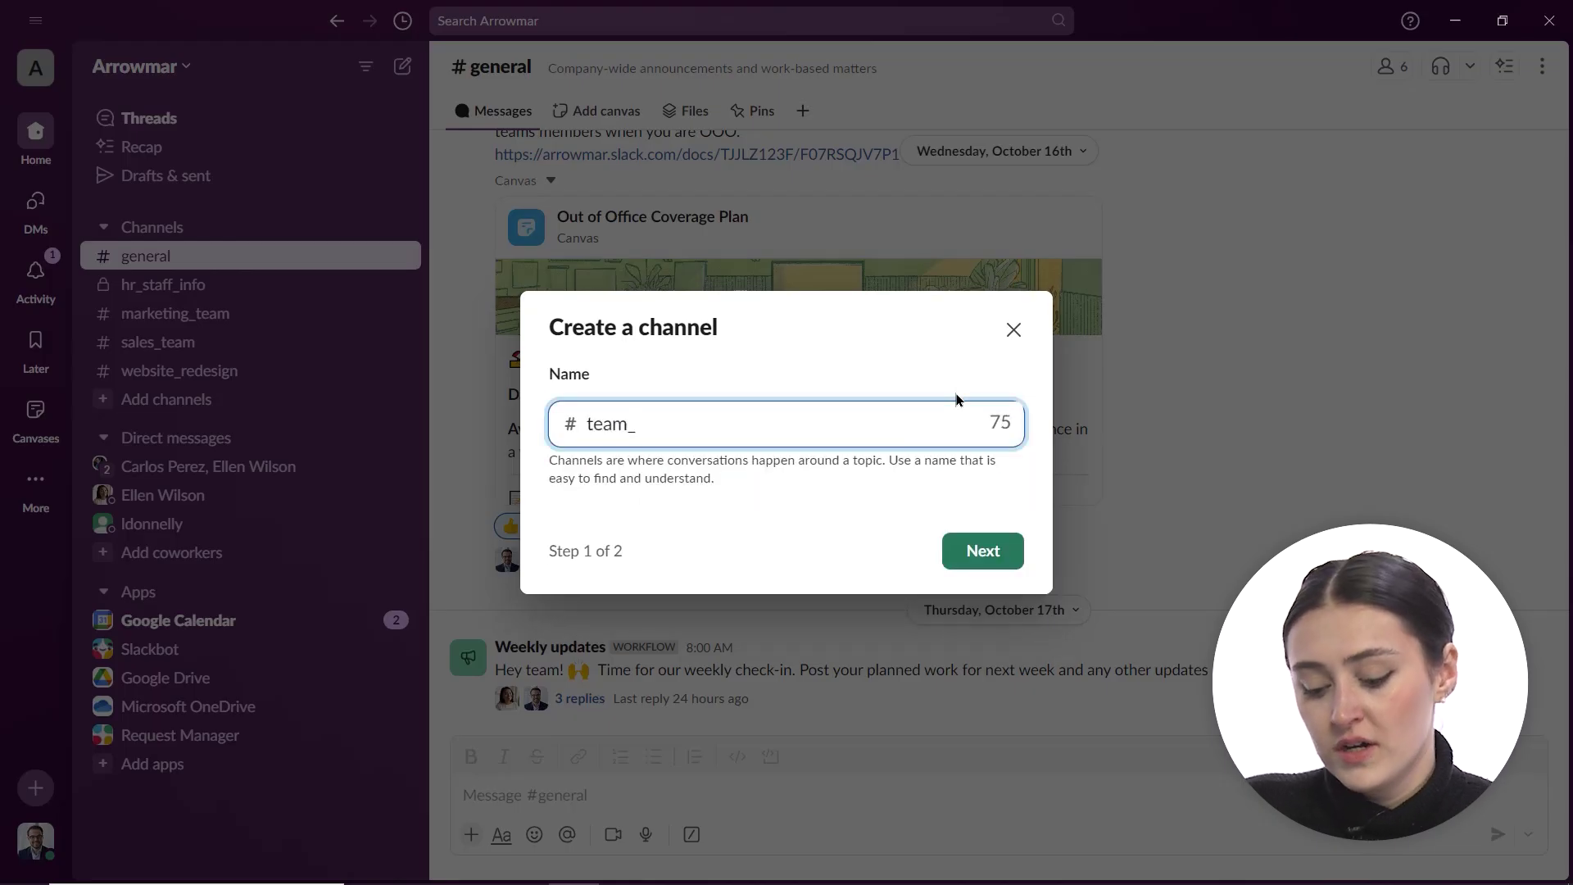
pyautogui.write('consulting')
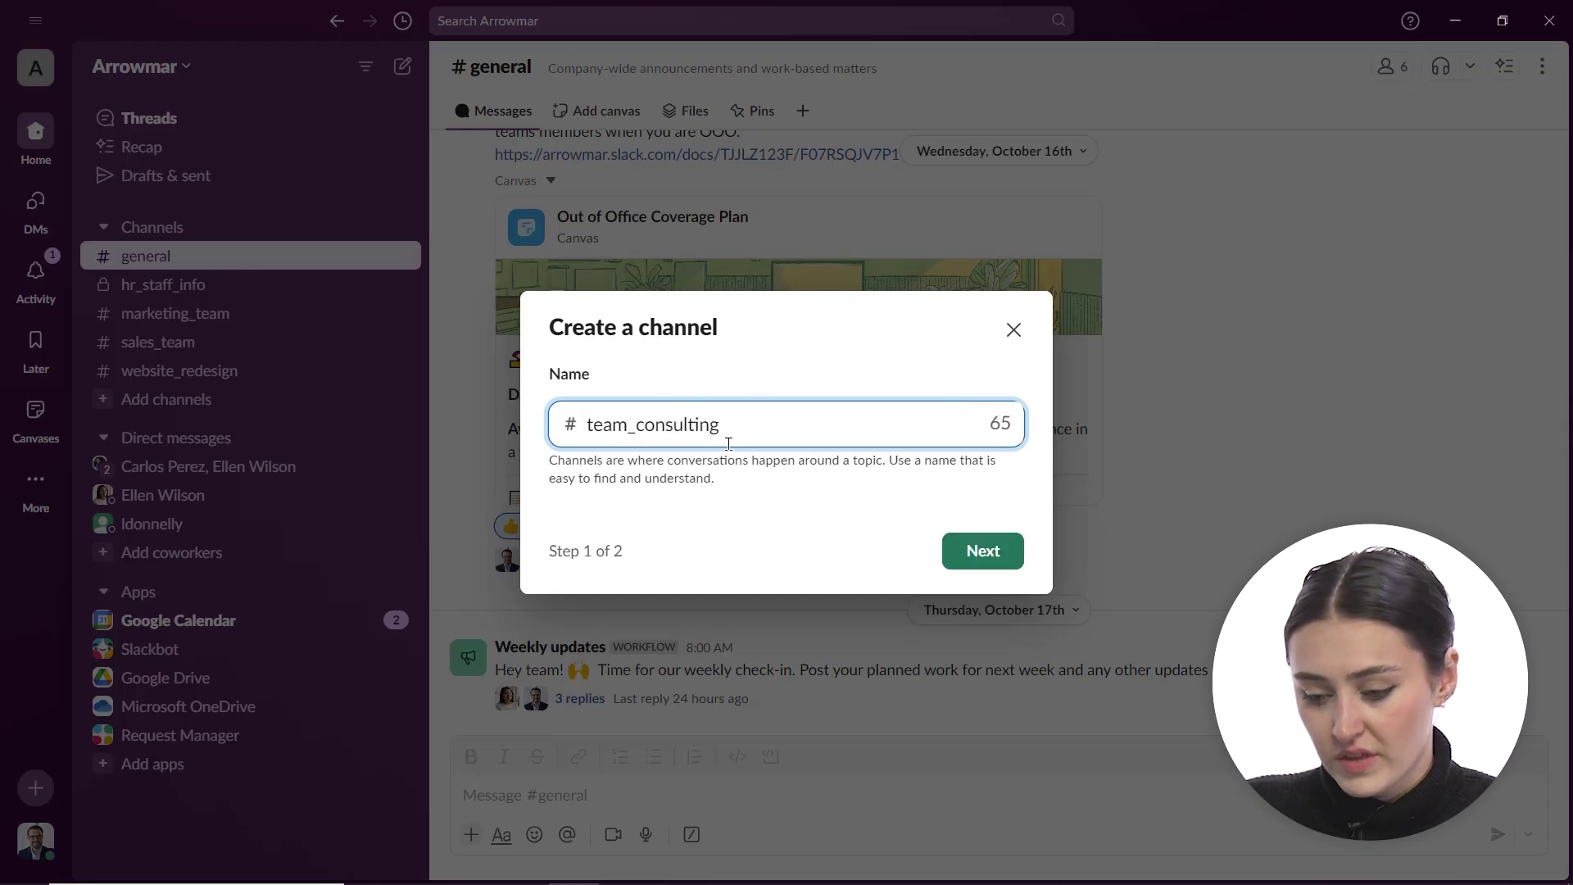
pyautogui.click(968, 562)
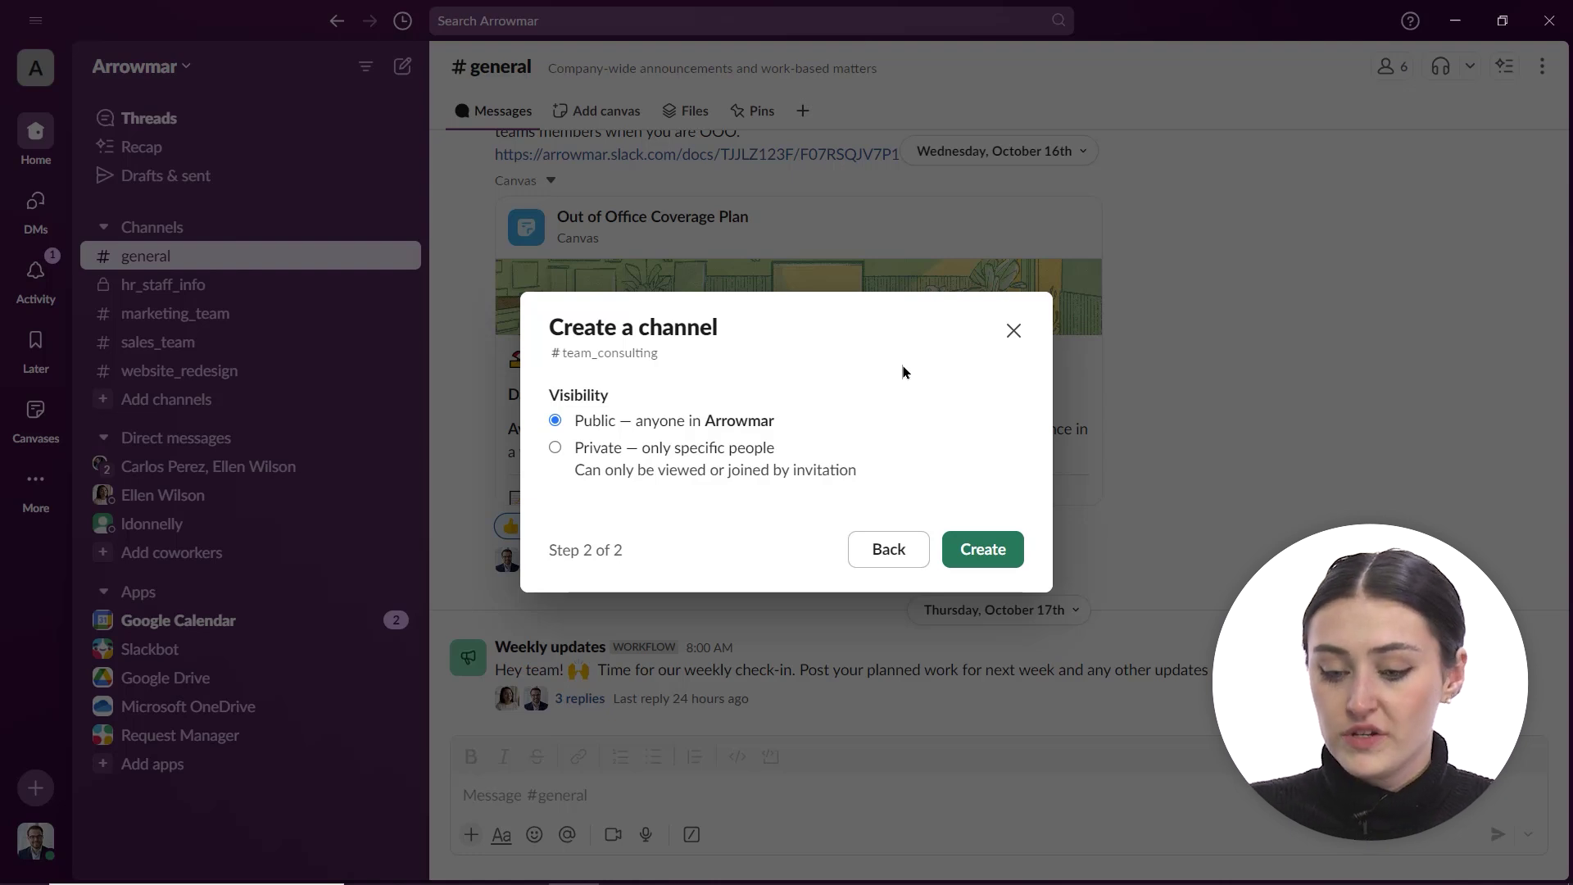
# Step: Create team_consulting as a private channel for specific people only, without adding anyone yet
pyautogui.click(576, 448)
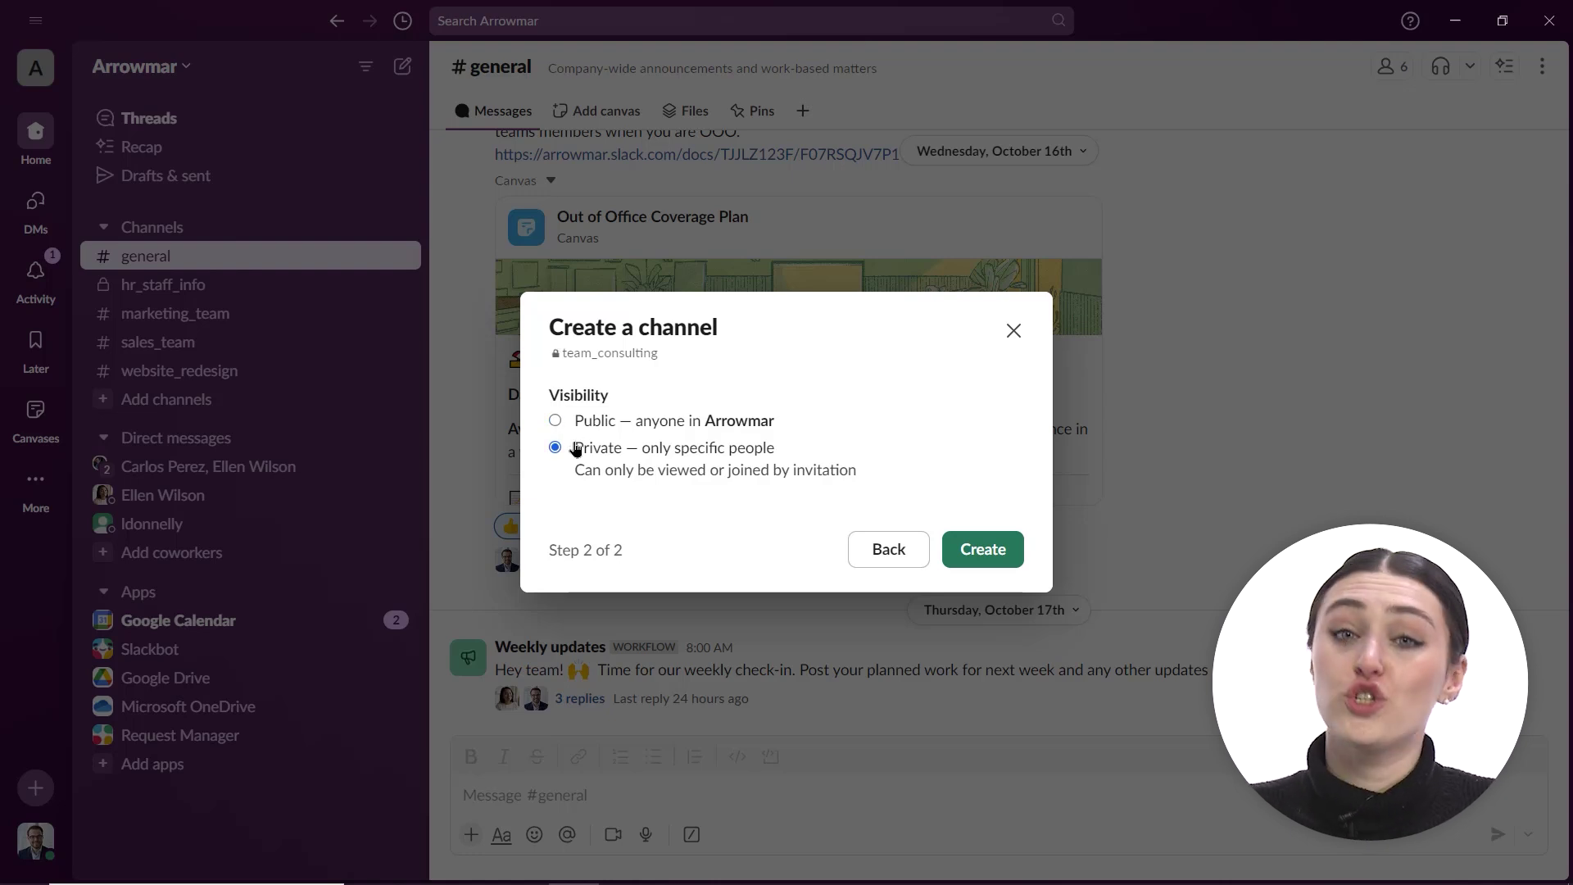
pyautogui.click(975, 554)
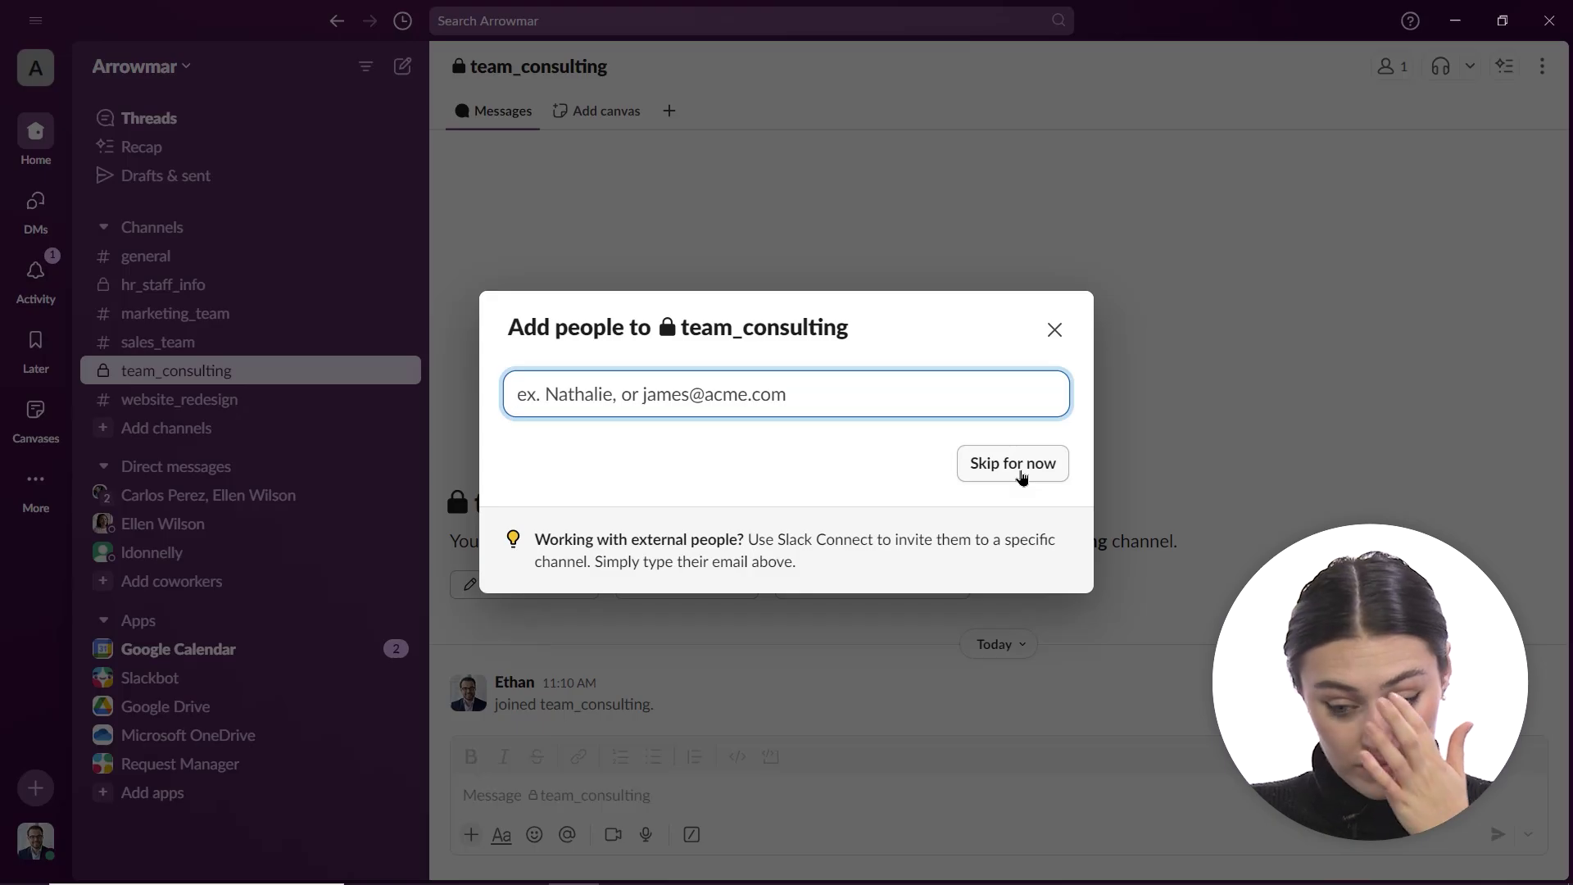
pyautogui.click(1016, 465)
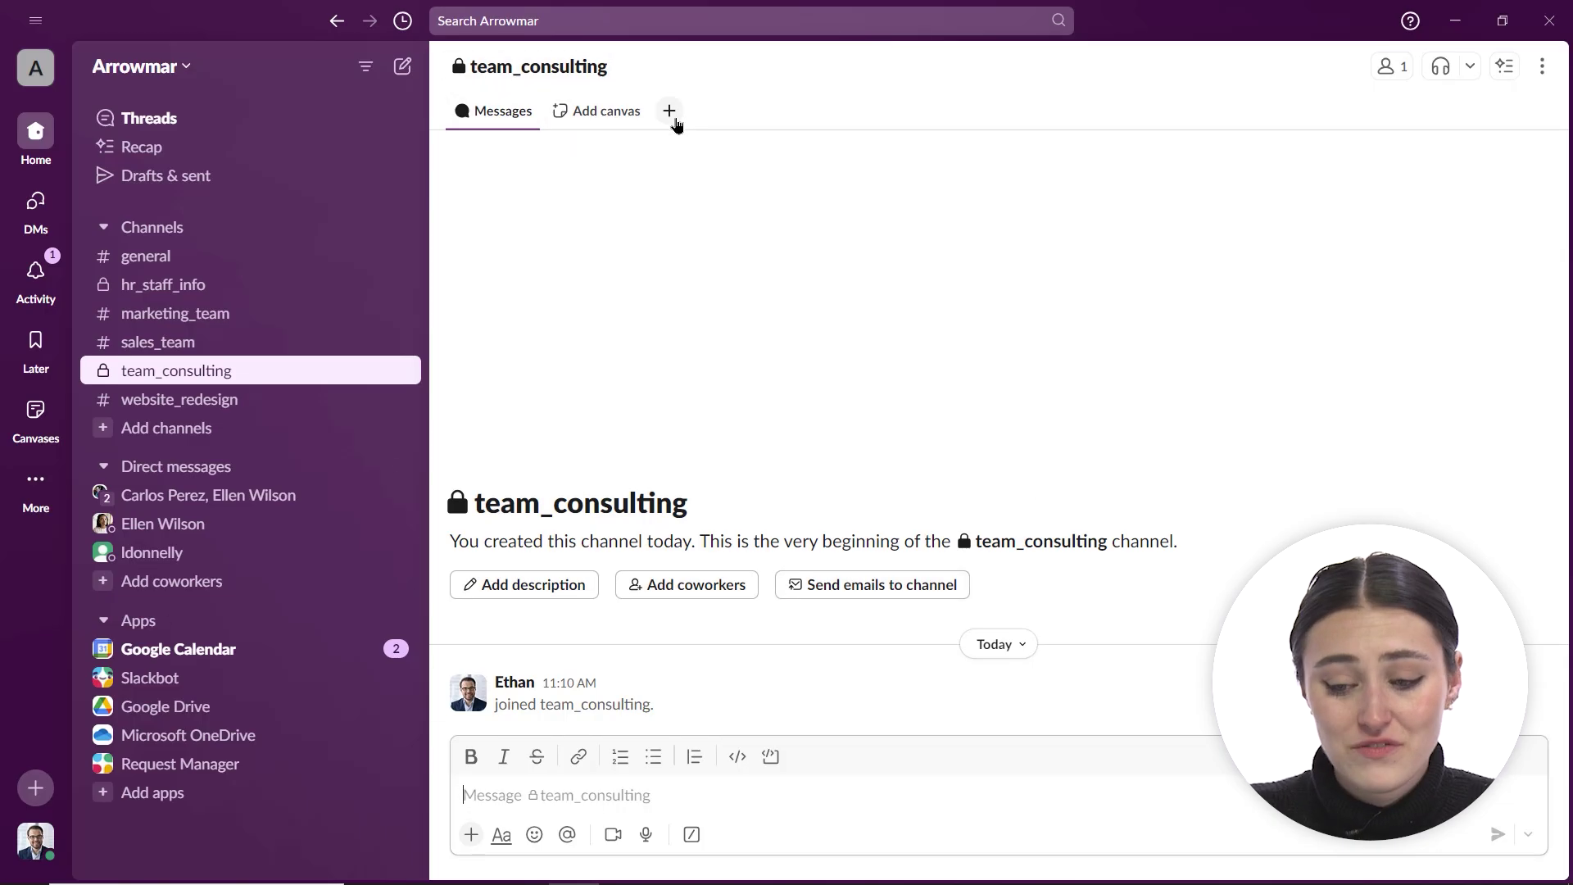
# Step: Look at the kinds of tabs that can be added to the team_consulting channel, without adding one
pyautogui.click(670, 111)
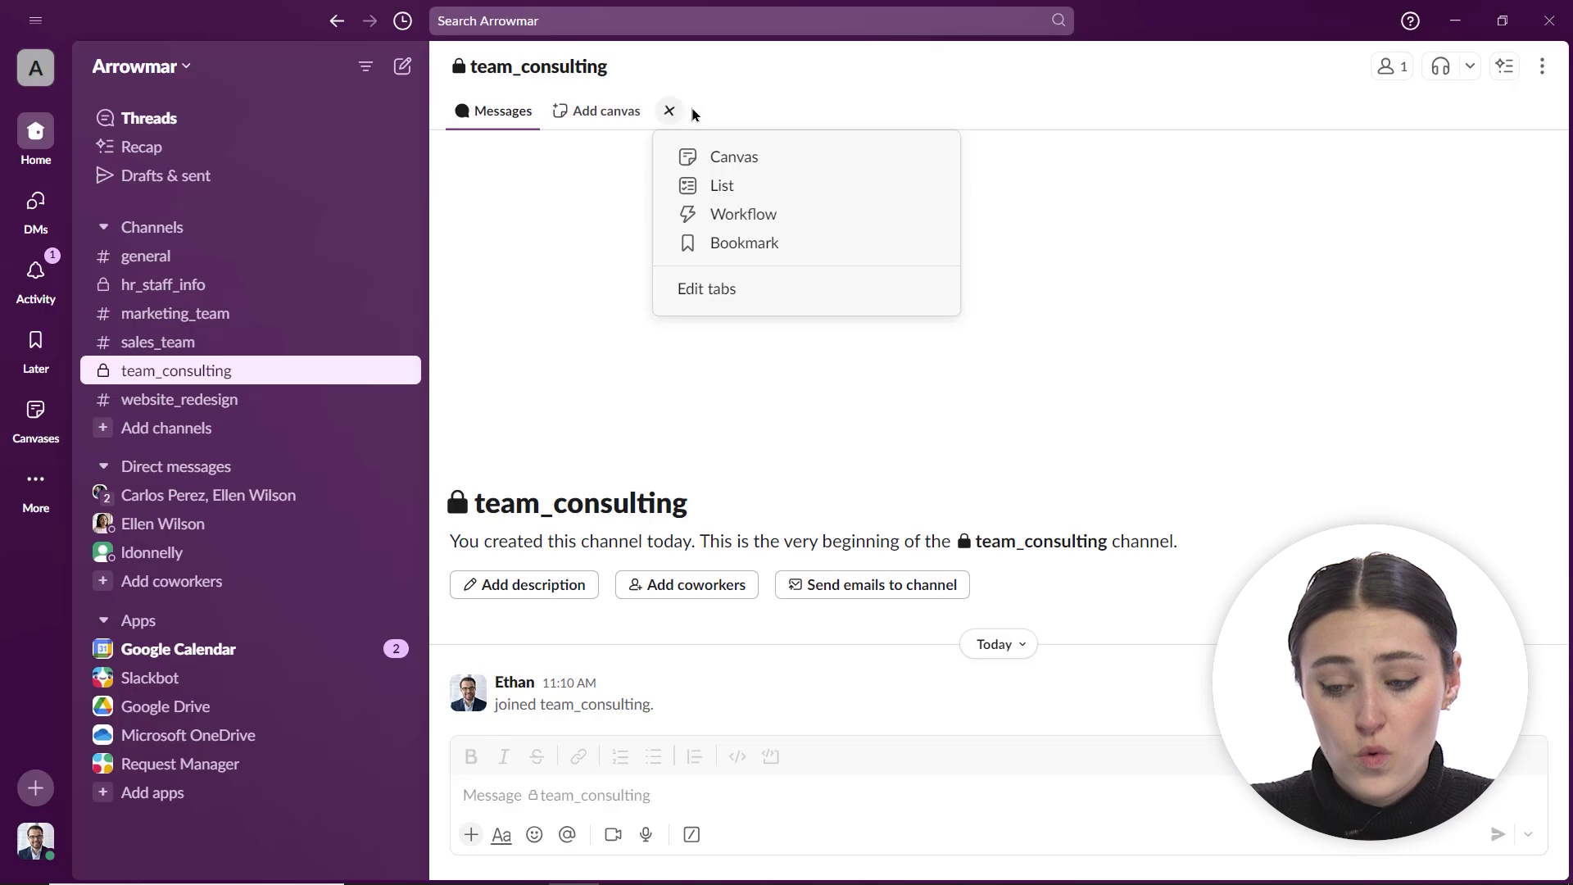
pyautogui.click(1213, 434)
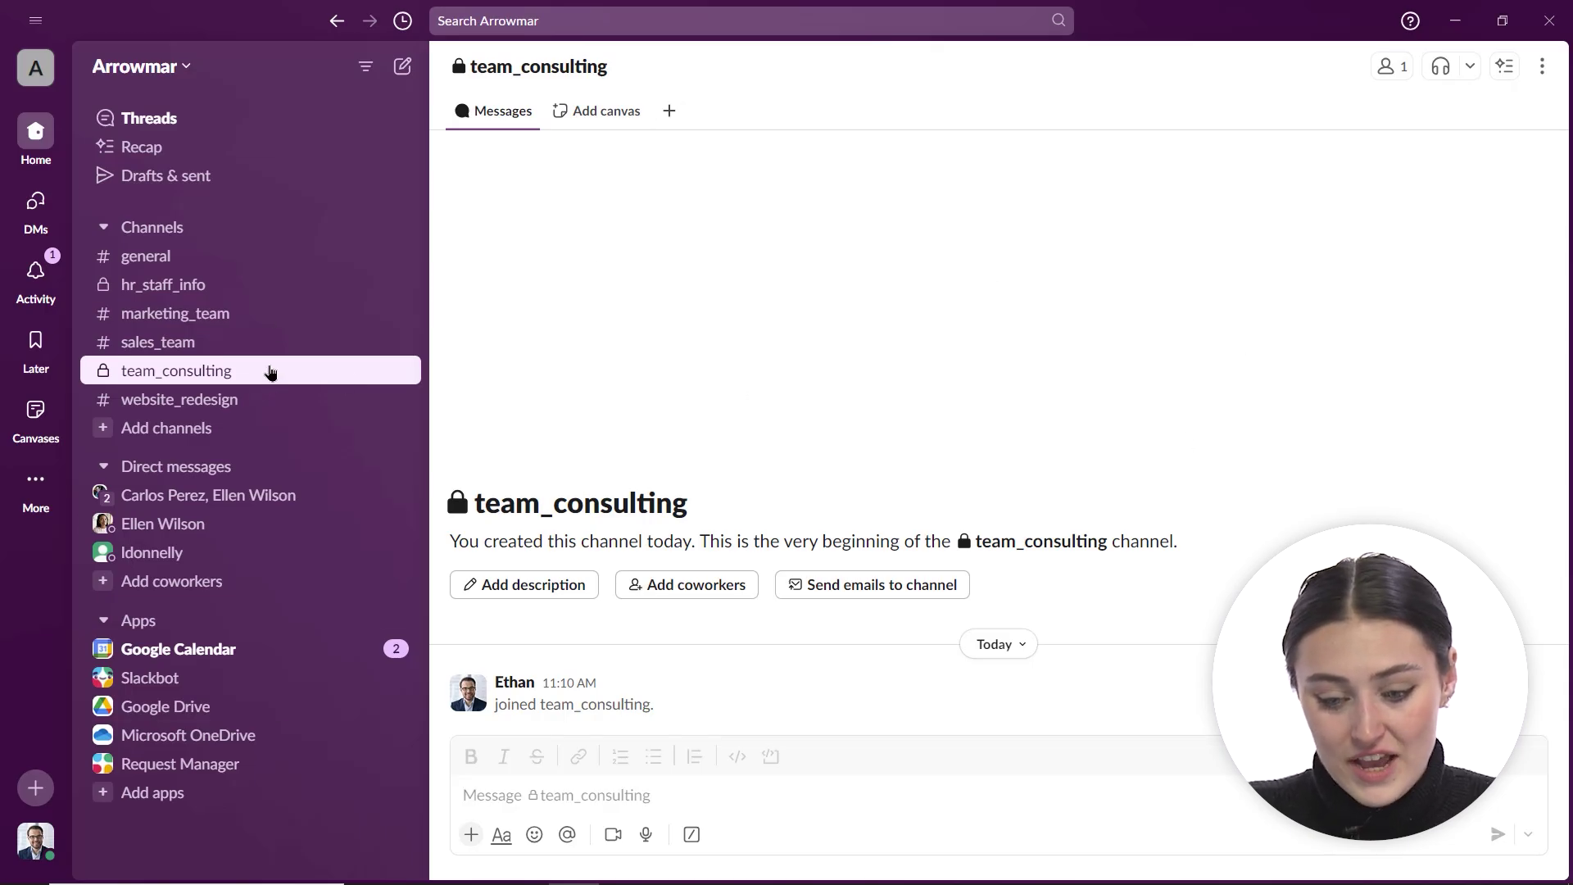
# Step: Show the available channel actions for team_consulting in the channel list
pyautogui.rightClick(272, 372)
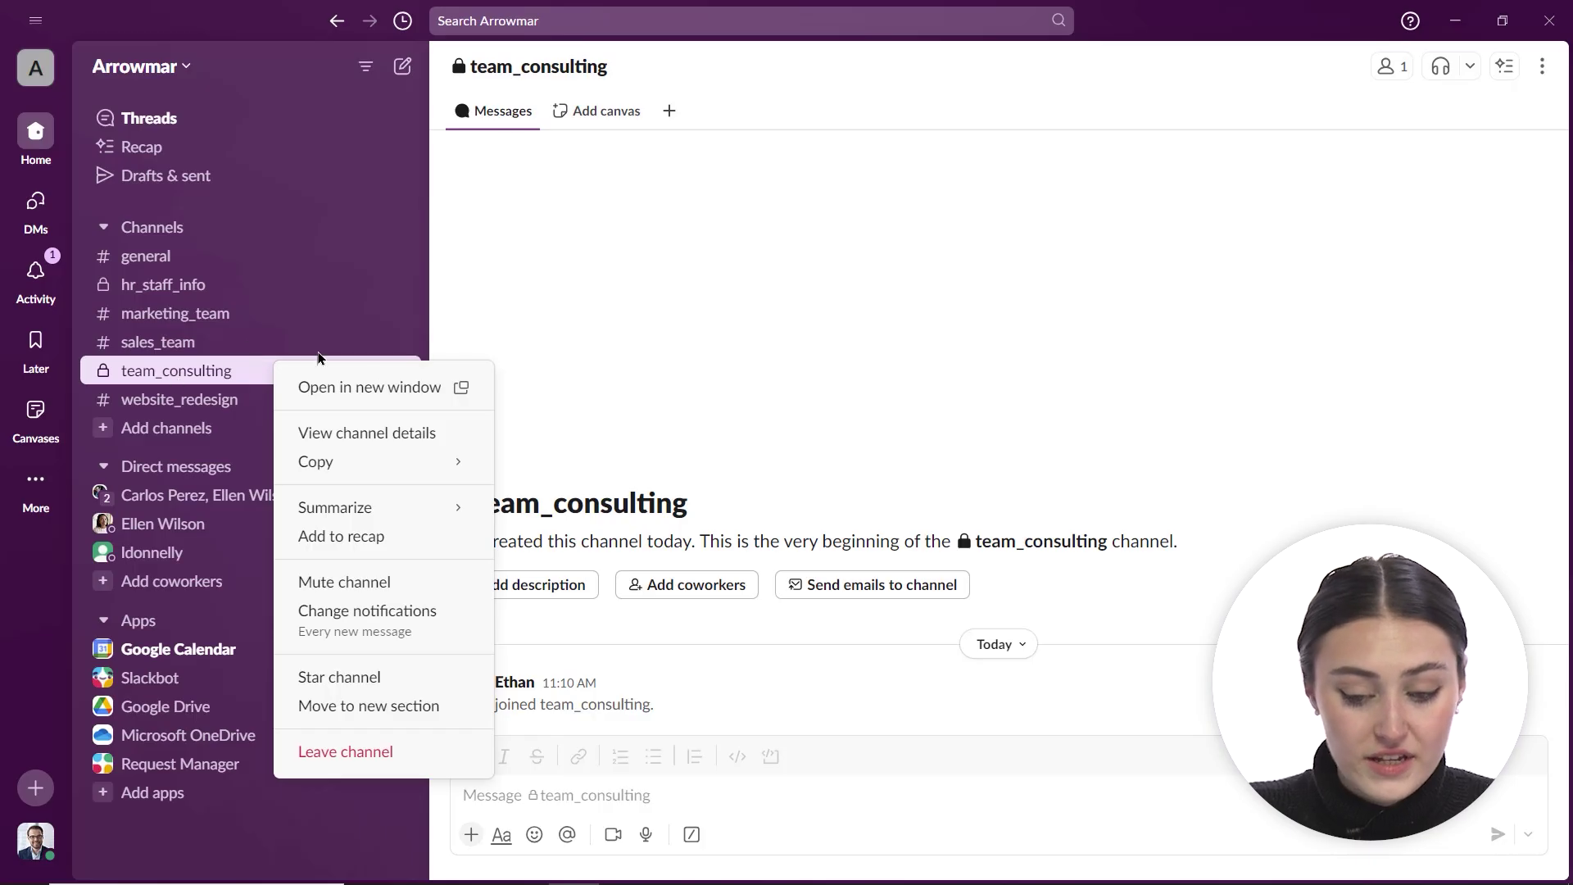